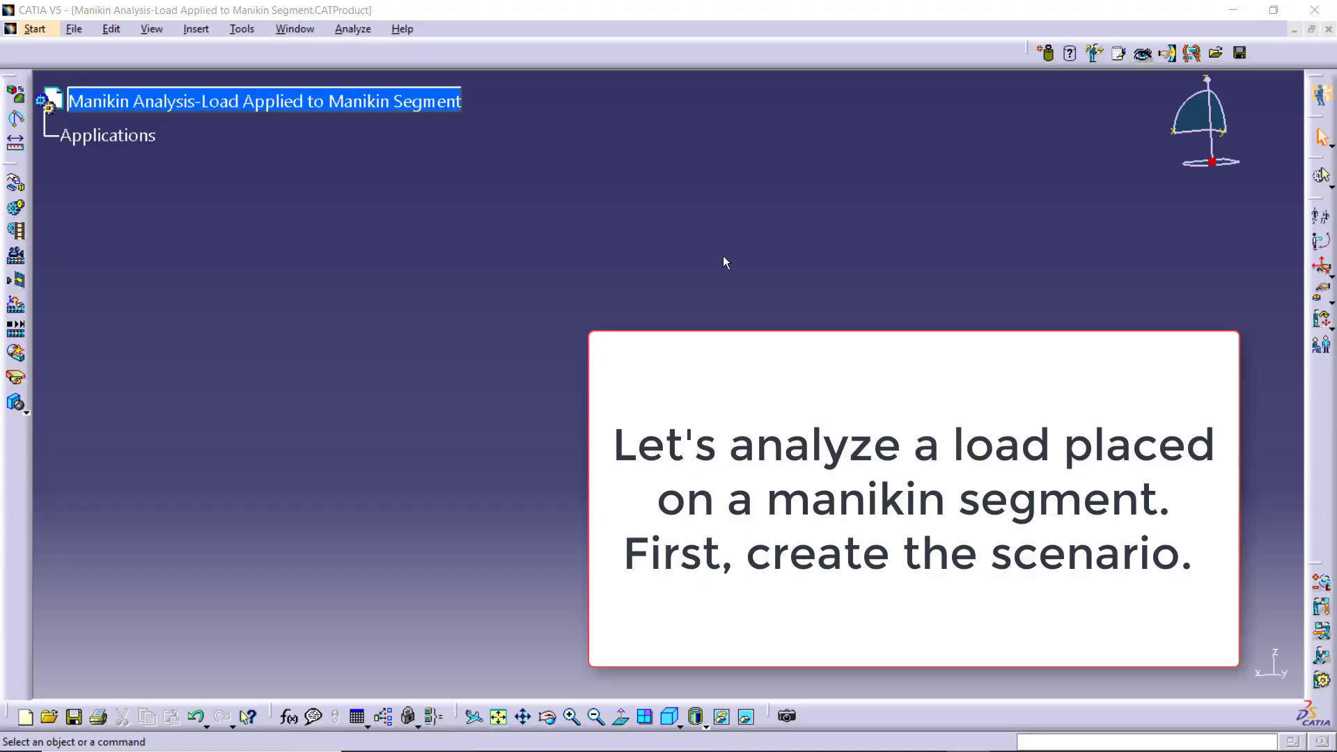
- Switch to the Human Builder workbench under Ergonomics Design & Analysis
left_click(35, 32)
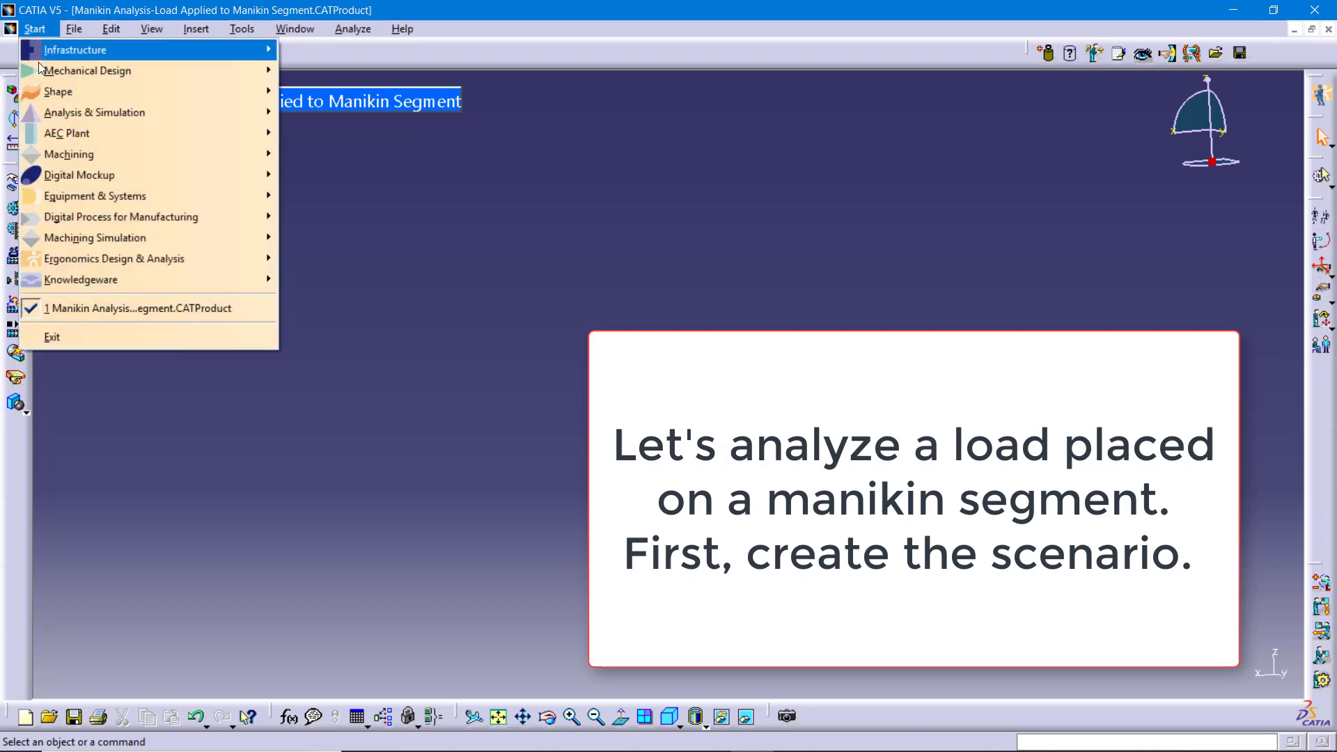
mouse_move(131, 259)
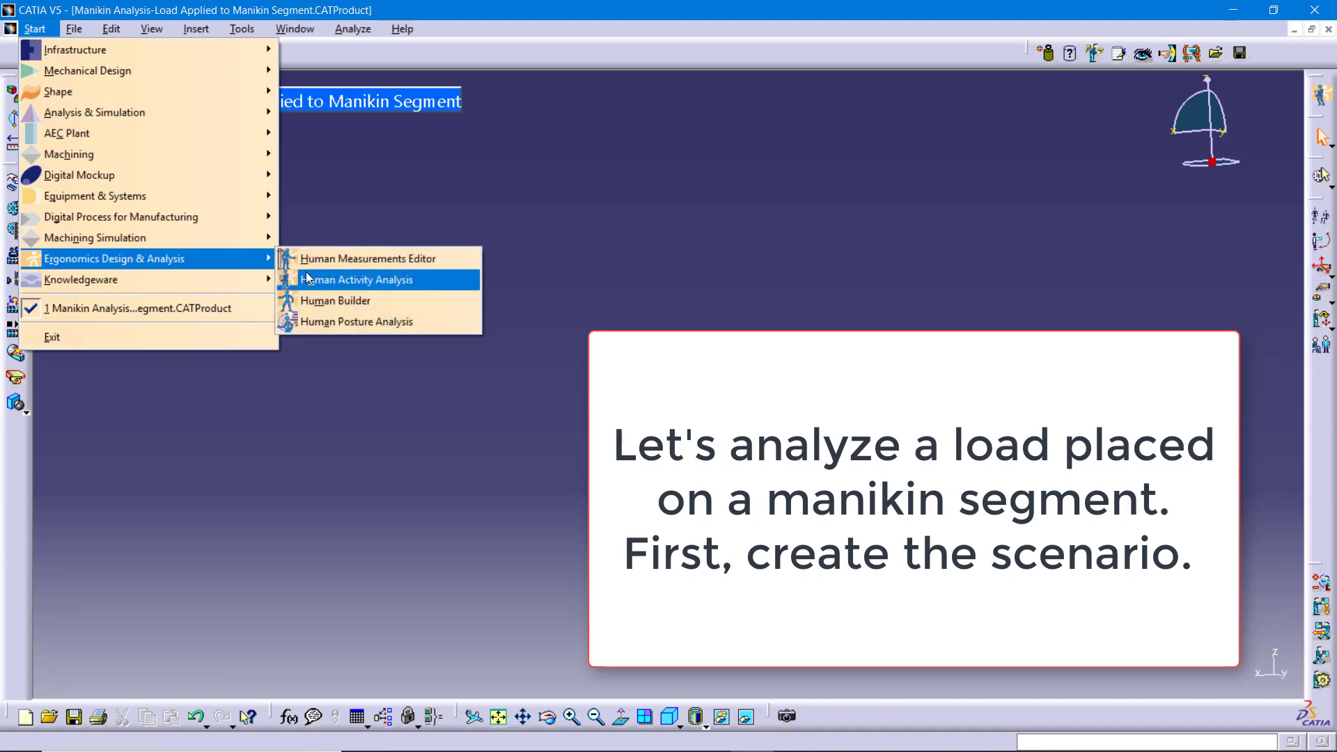
left_click(373, 304)
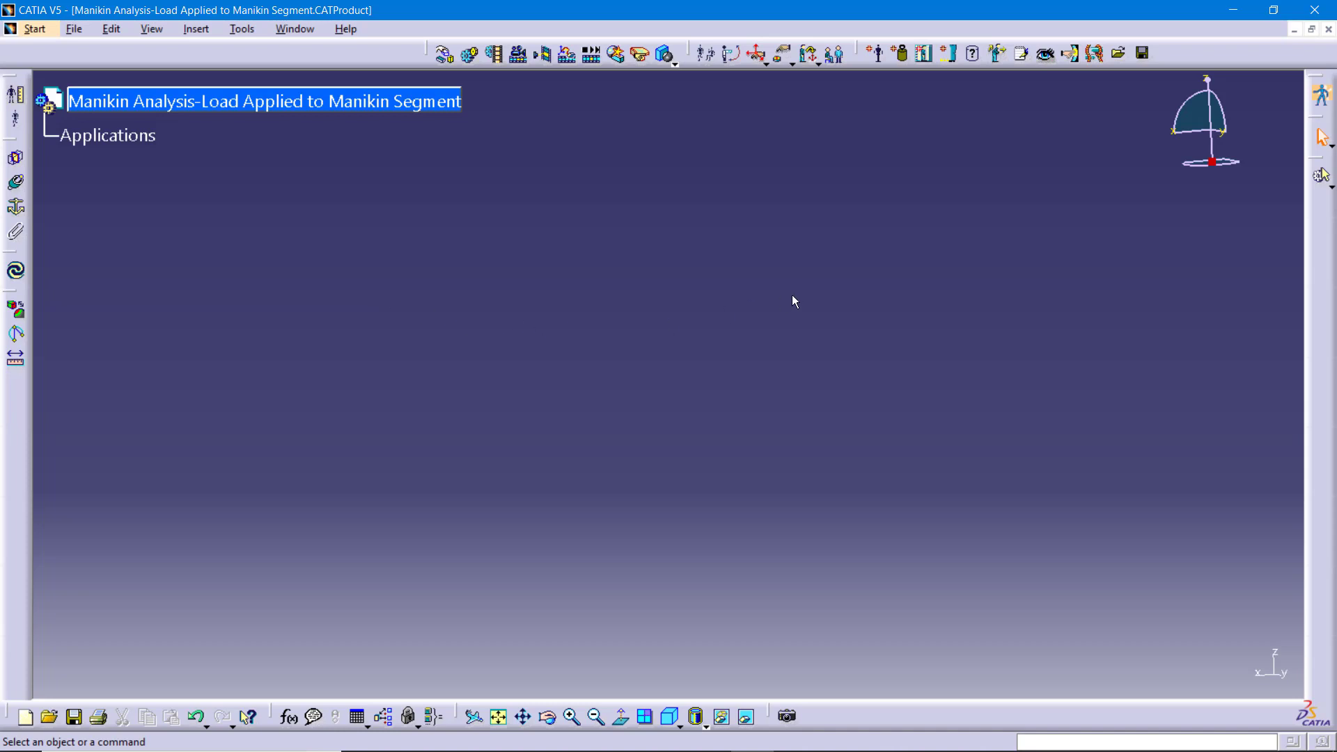
- Insert a Man 50th-percentile manikin named 'Average Joe' under the product root
left_click(879, 61)
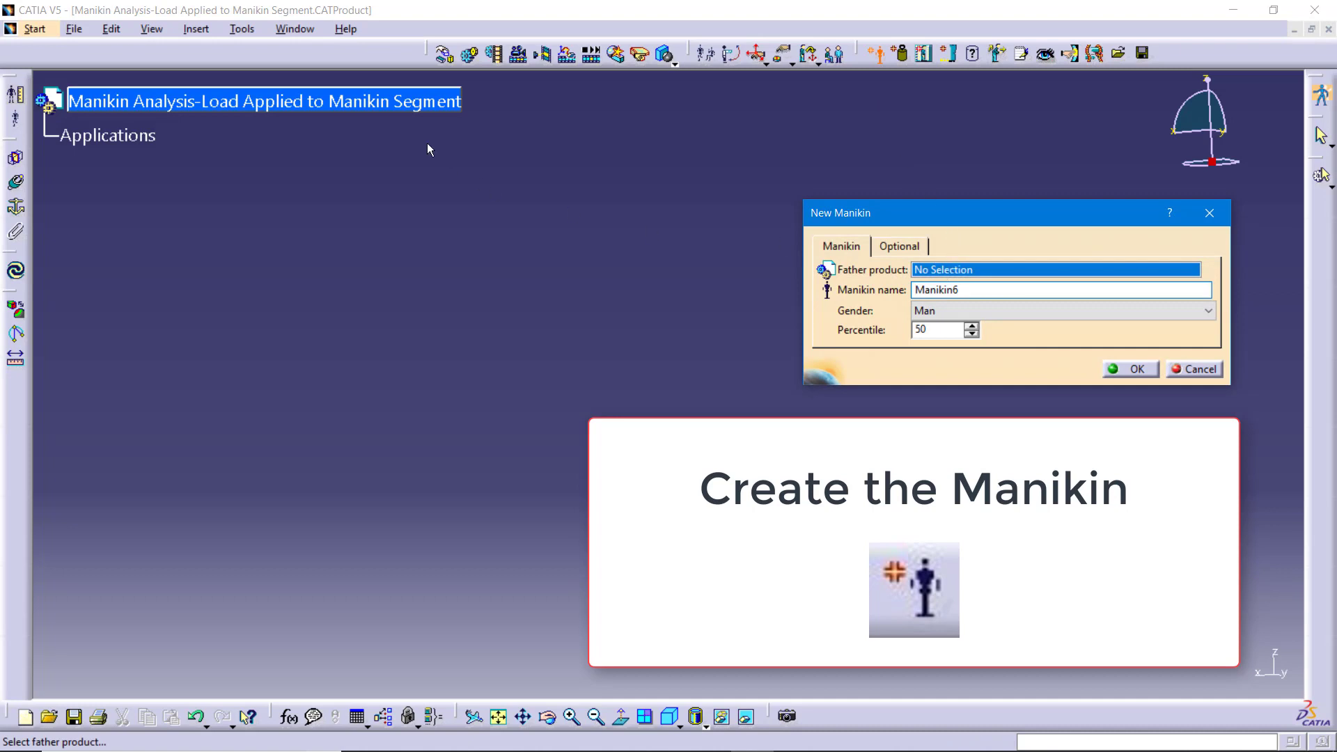
left_click(418, 110)
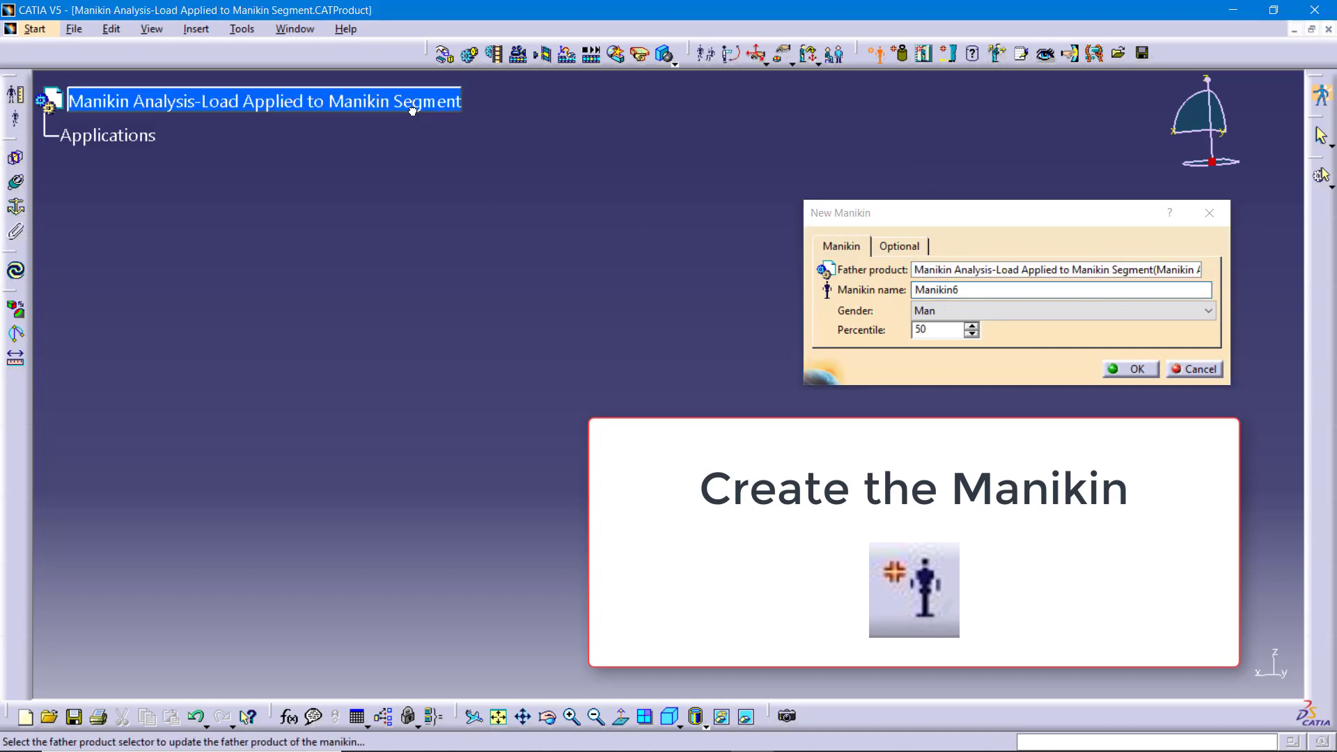
left_click(872, 290)
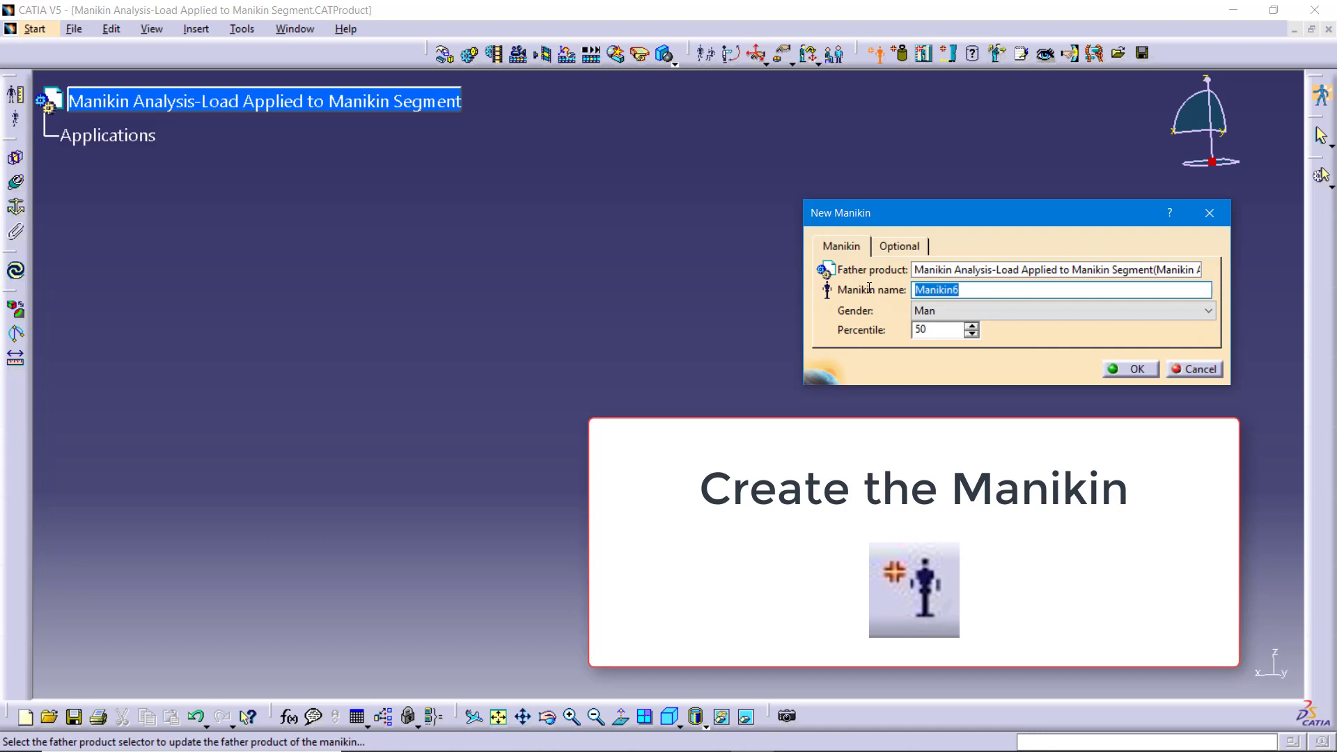
type("Average Joe")
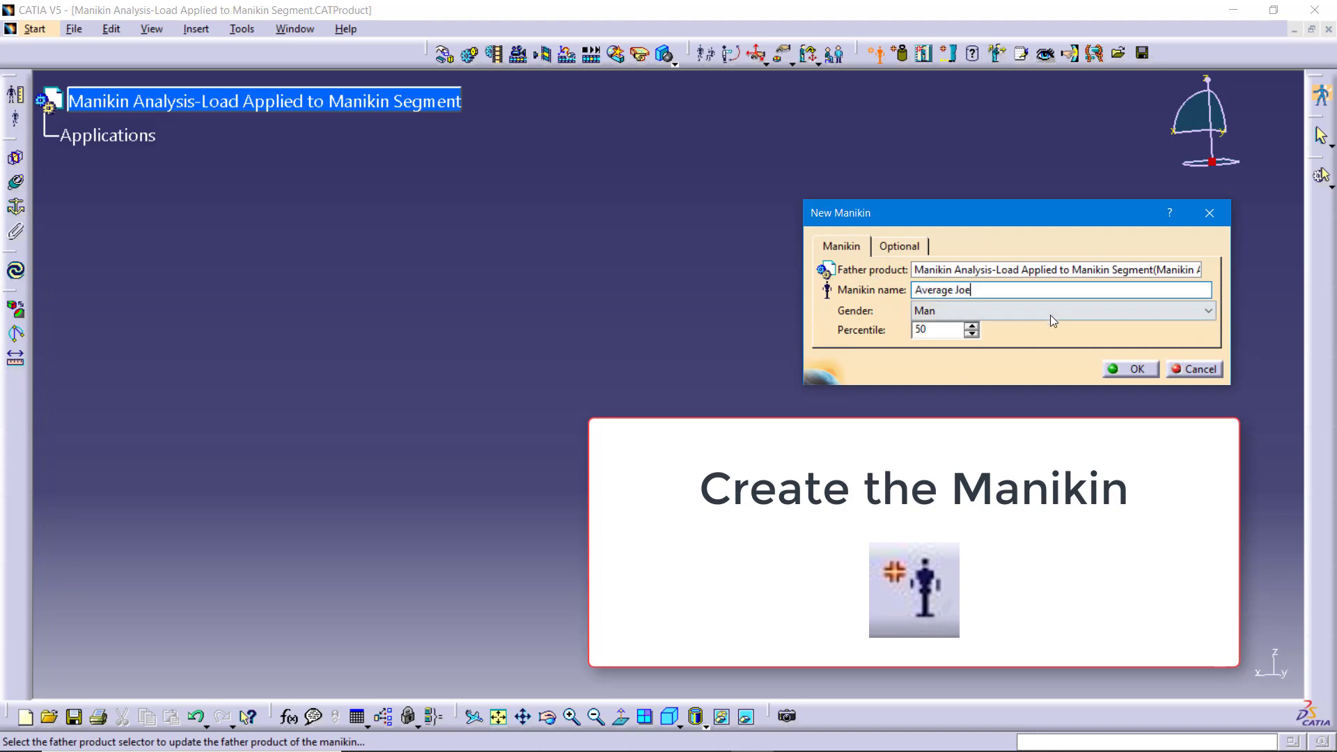
left_click(1117, 371)
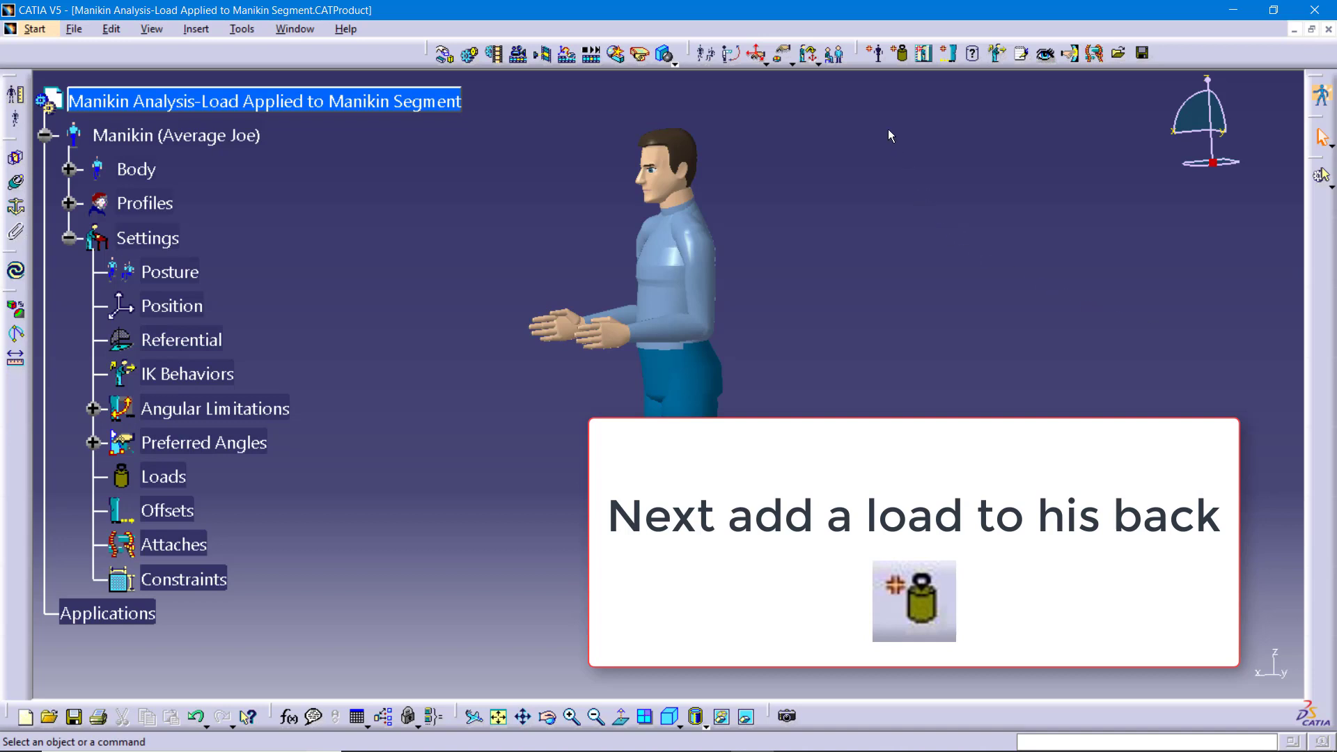
- Add a load of 15 kg total on Average Joe's Trunk segment
left_click(903, 58)
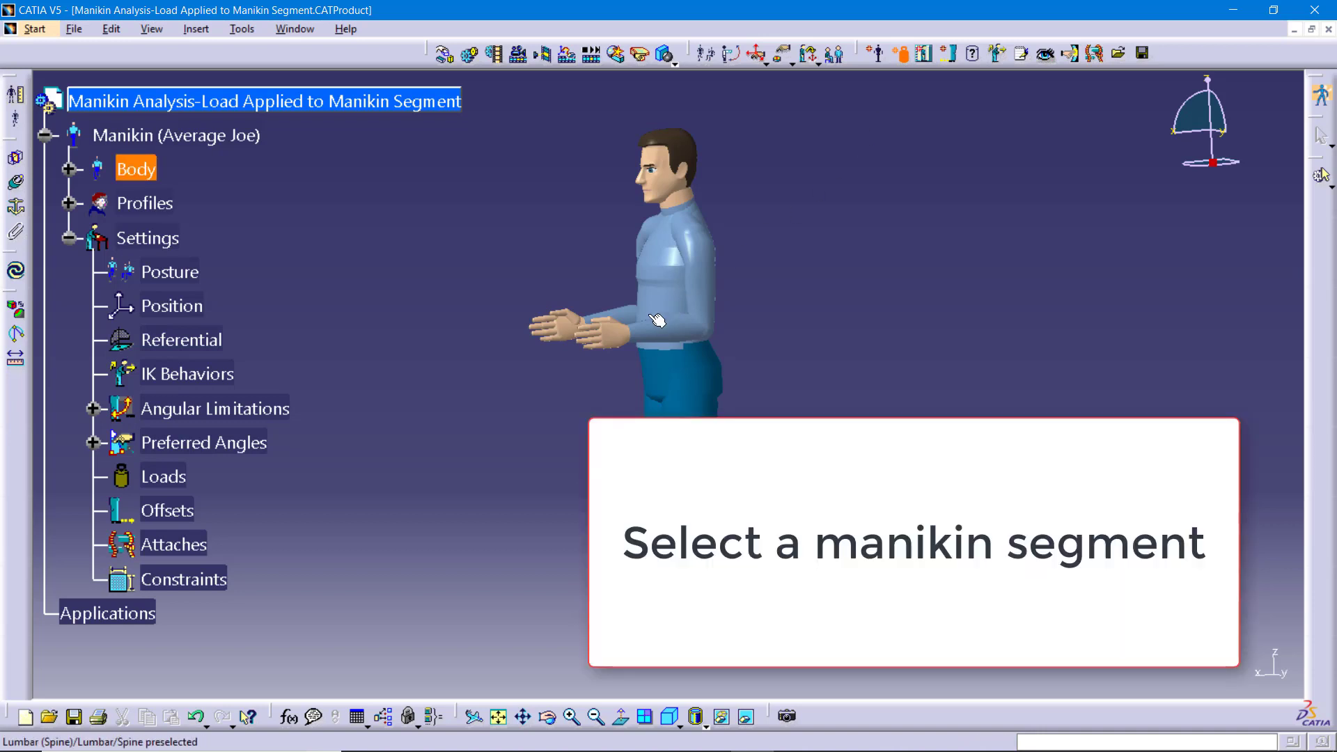
left_click(654, 337)
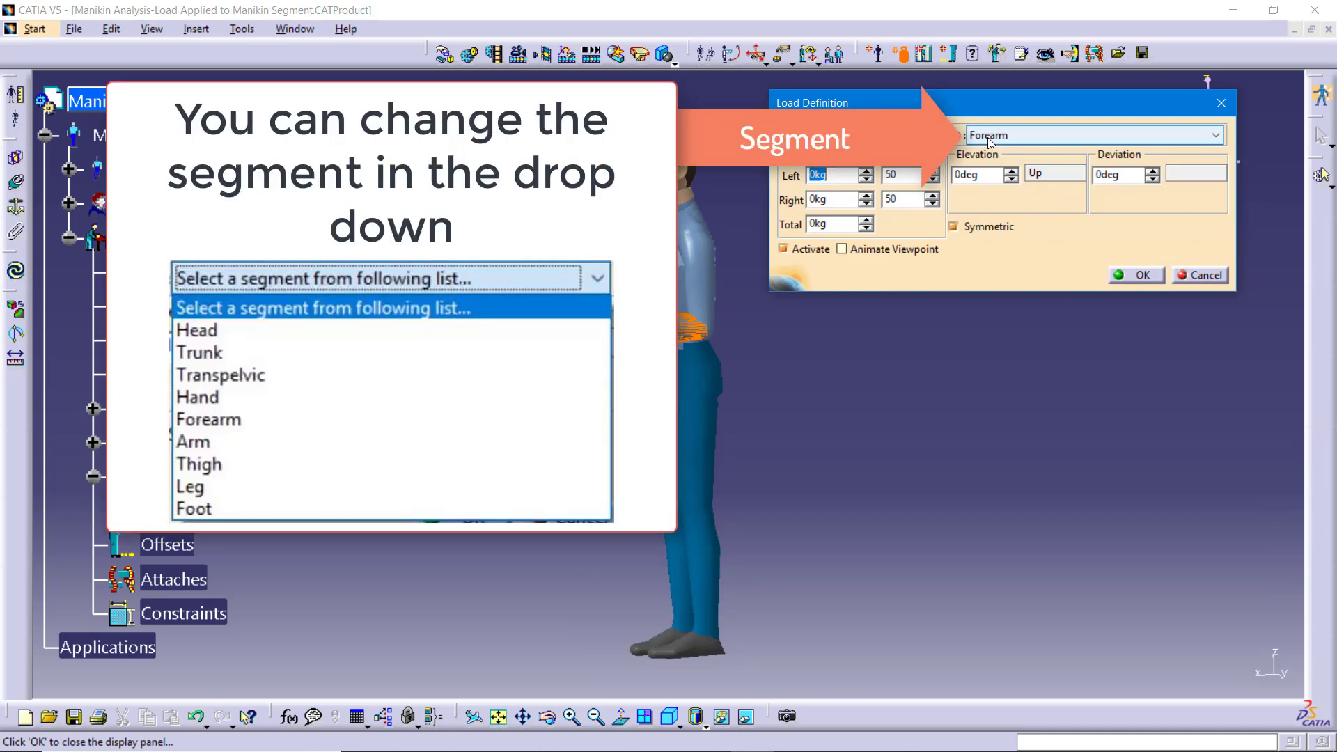
left_click(987, 136)
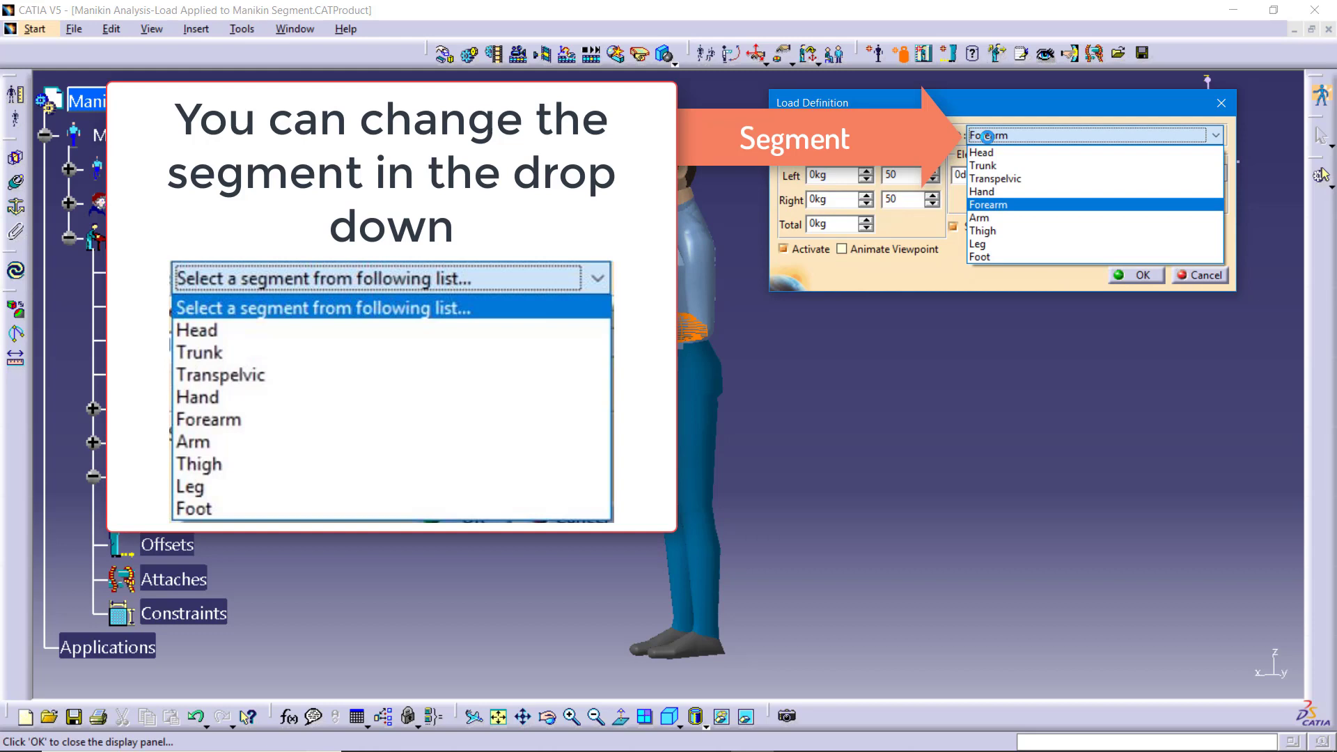
left_click(1005, 167)
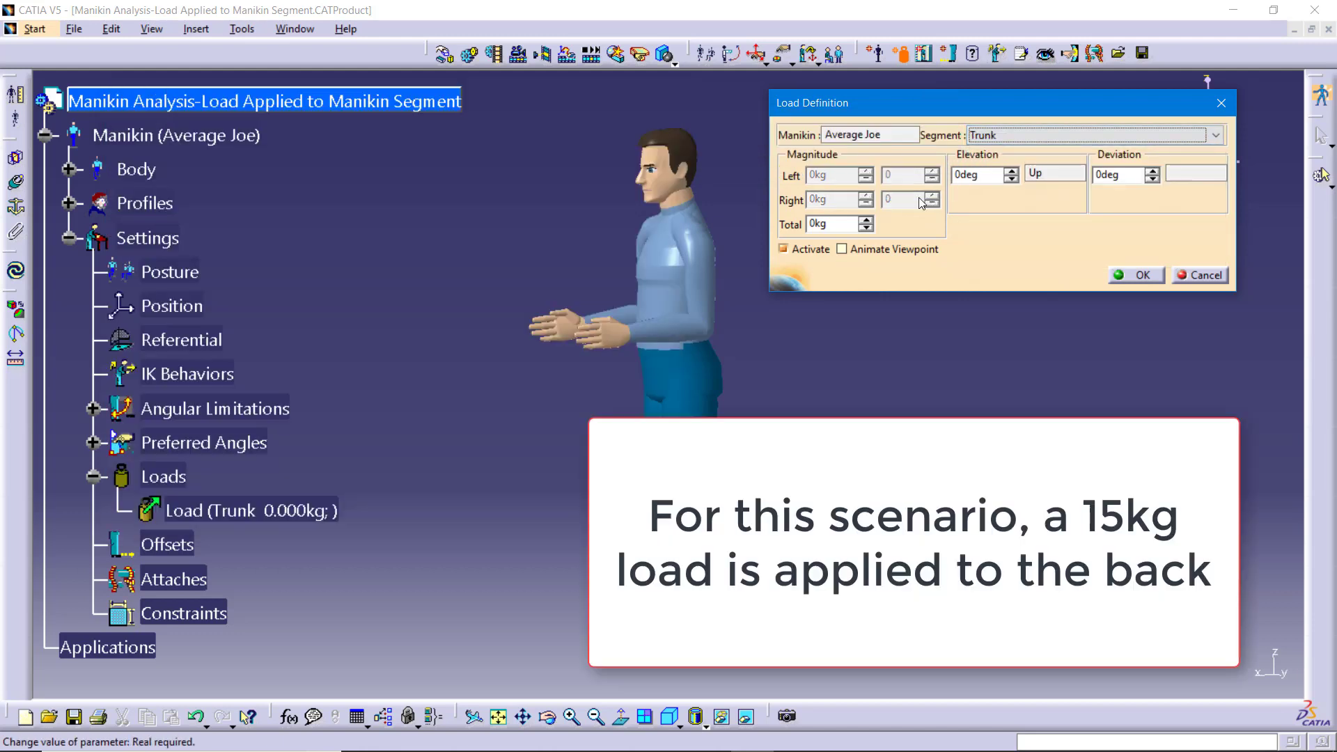
double_click(851, 224)
type("15")
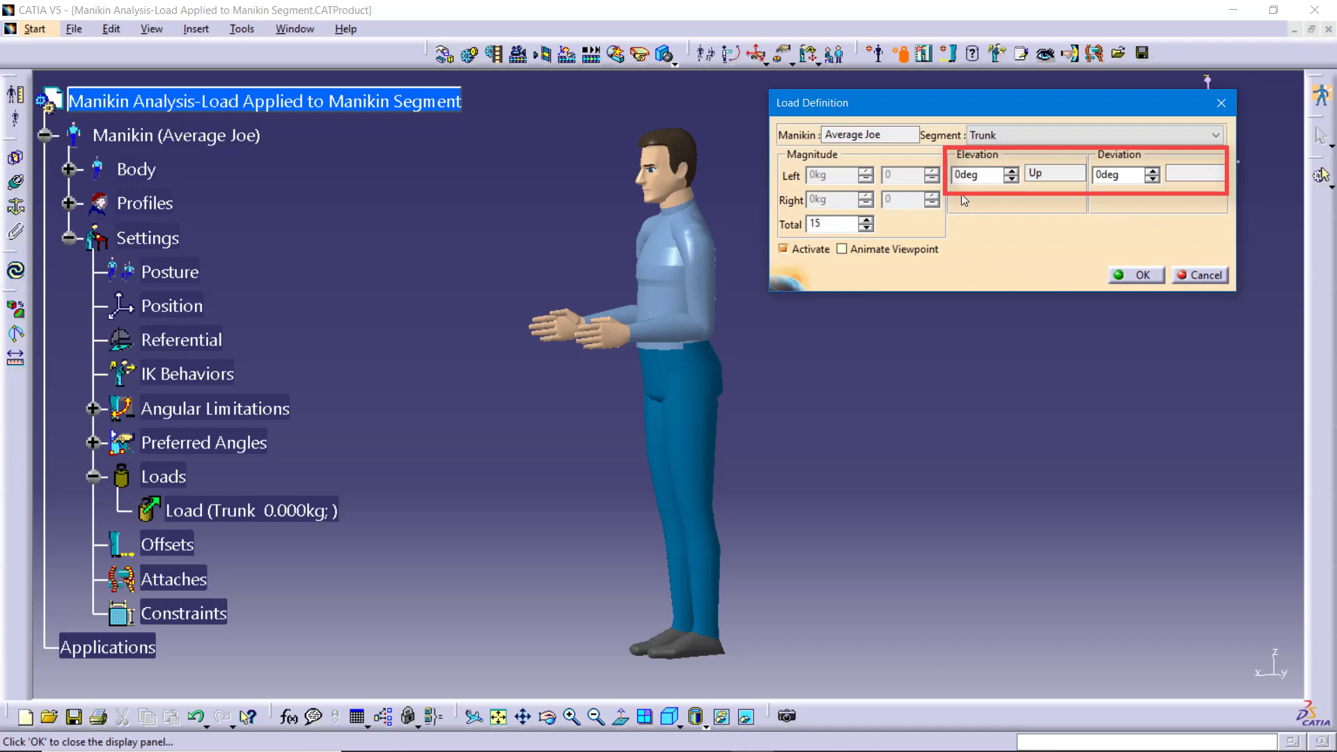
left_click(1136, 276)
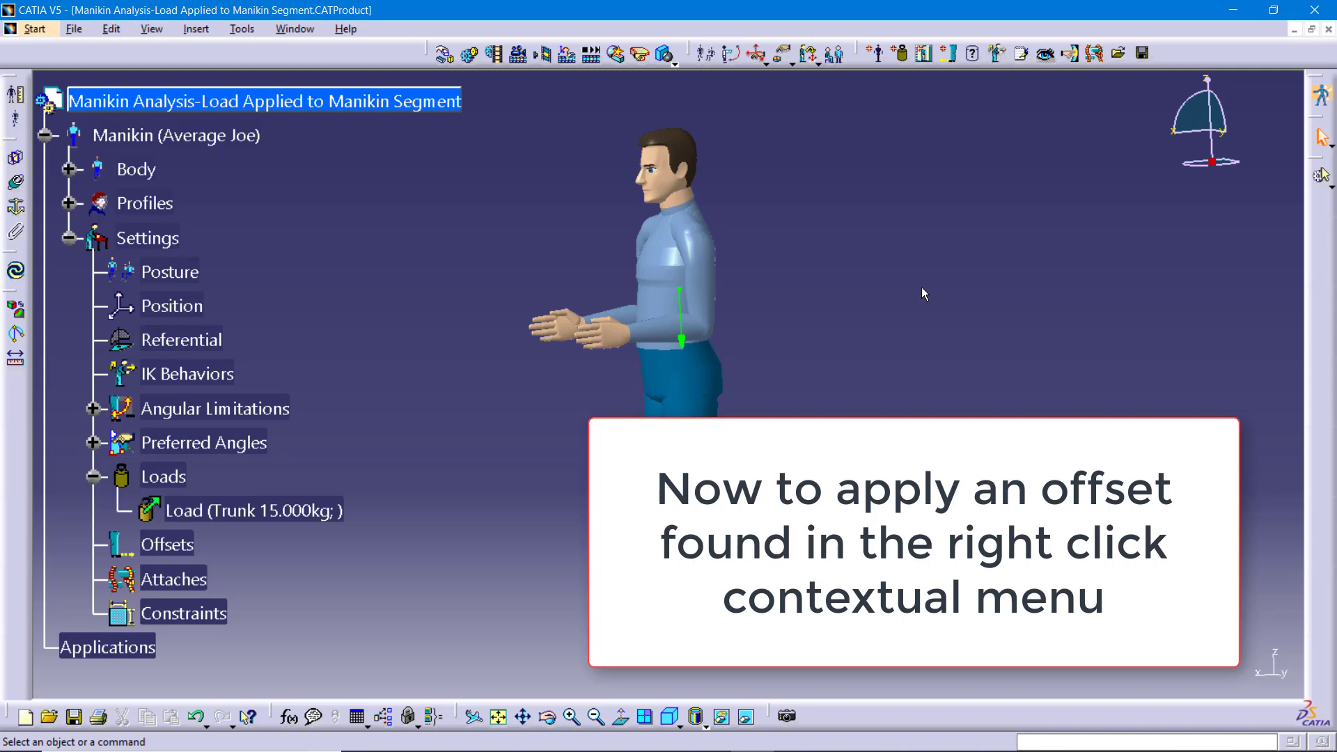
- Start Define Offset on the Trunk load from its Load object menu
right_click(278, 517)
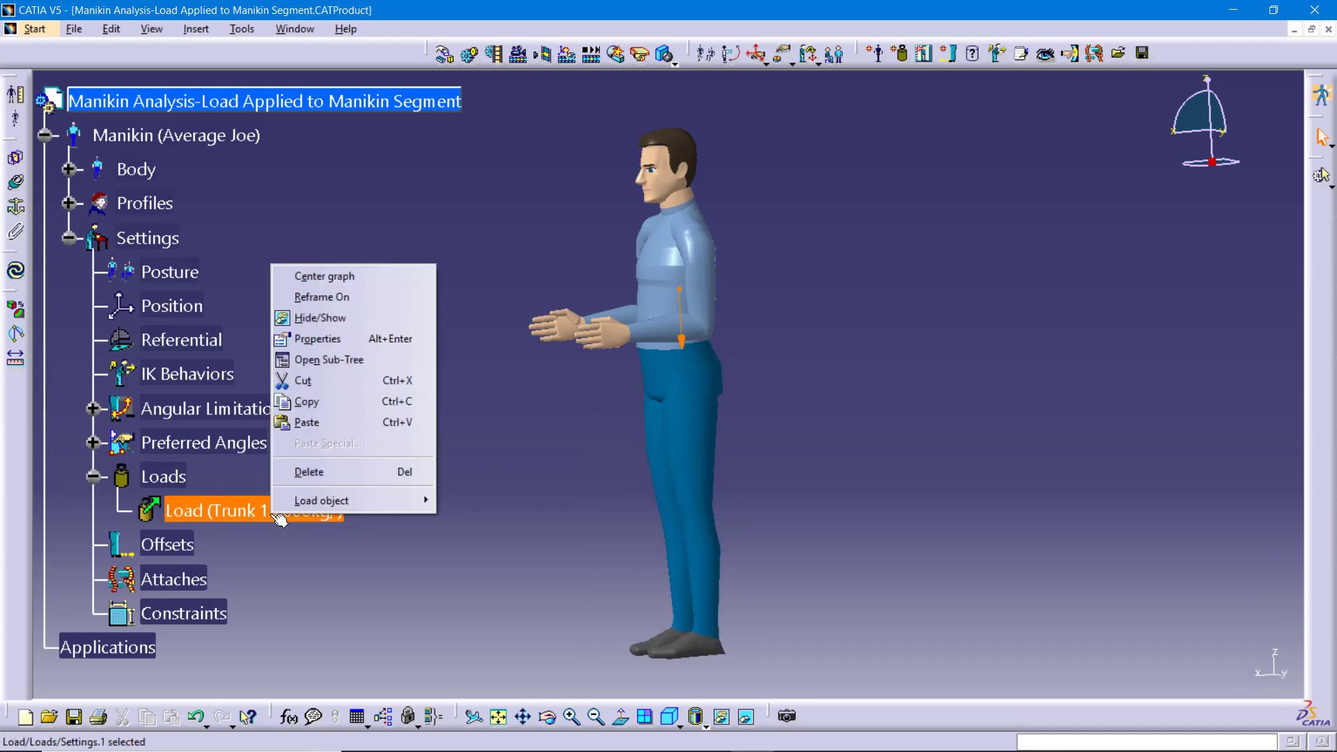
mouse_move(394, 502)
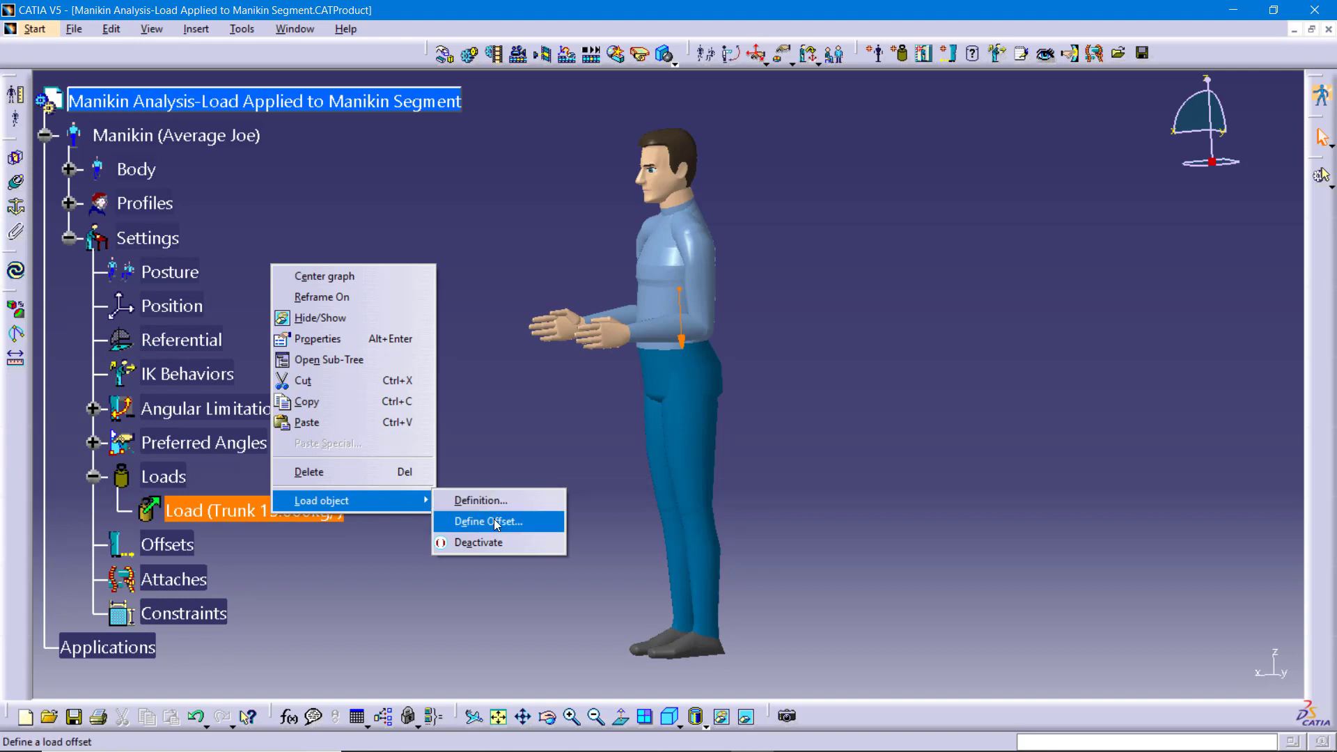
left_click(536, 524)
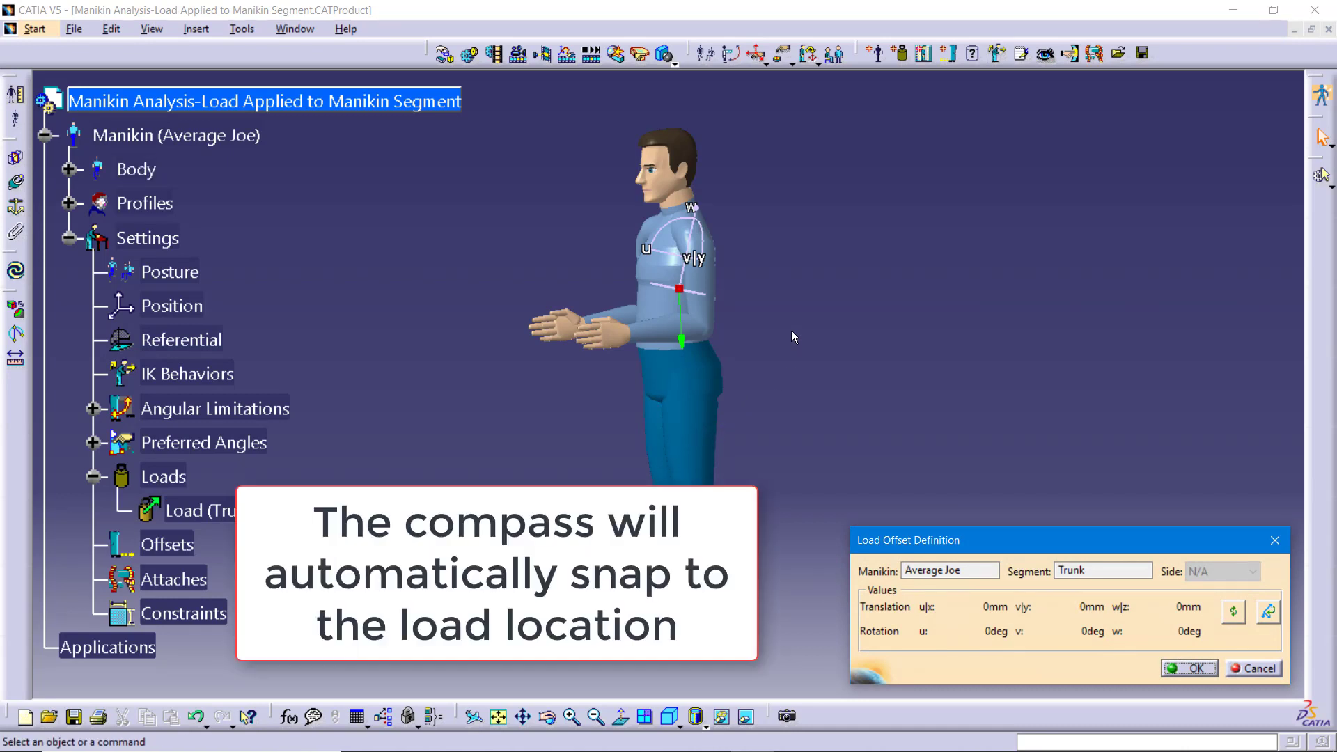
- Zoom in on the manikin and compass and switch to a standard side view
middle_click_drag(791, 336, 704, 323)
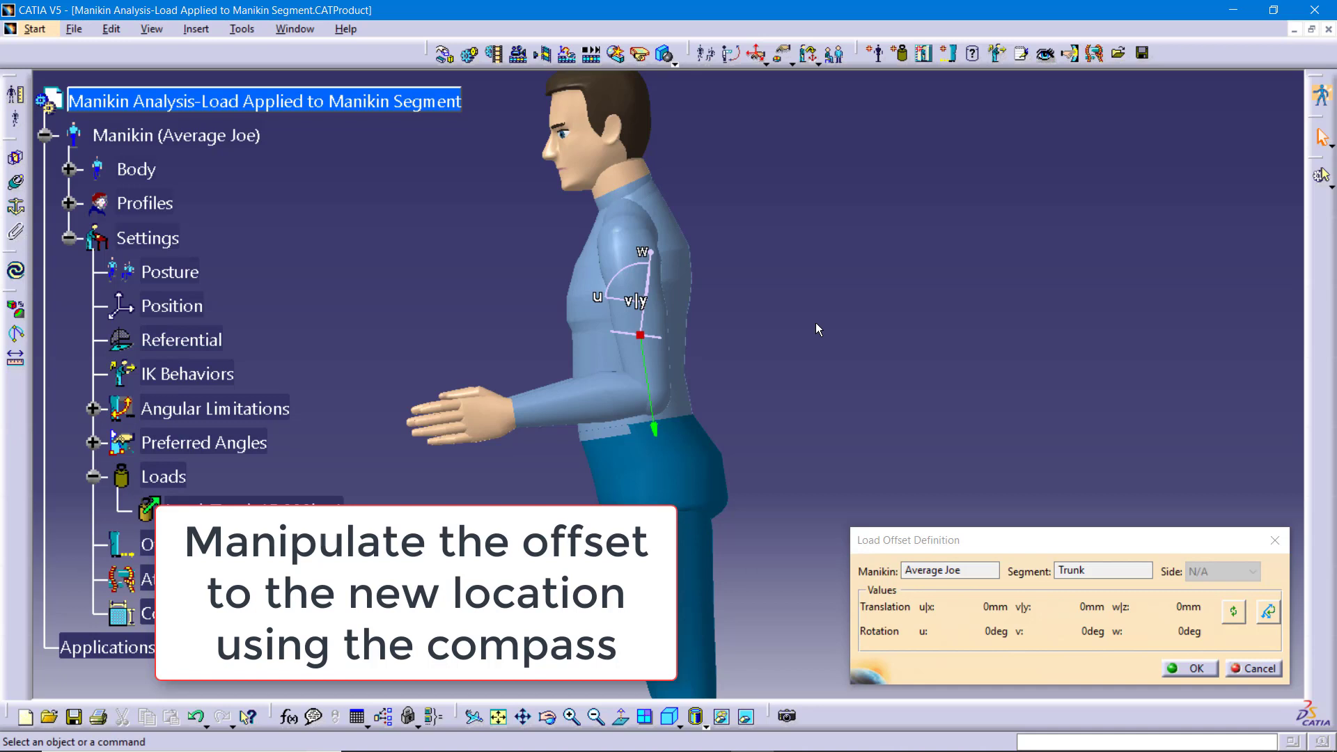
left_click(679, 724)
left_click(695, 683)
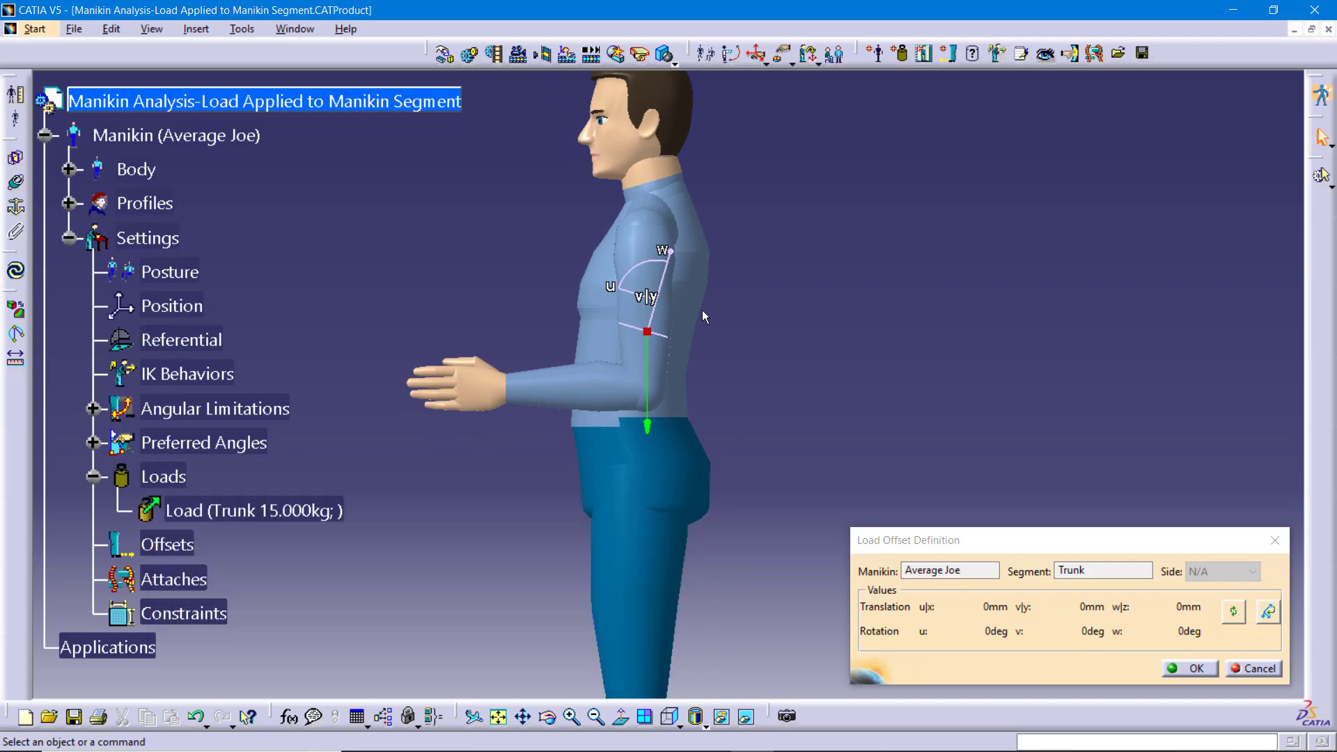
- Set the compass Y angle to 0 so it stands upright
right_click(654, 285)
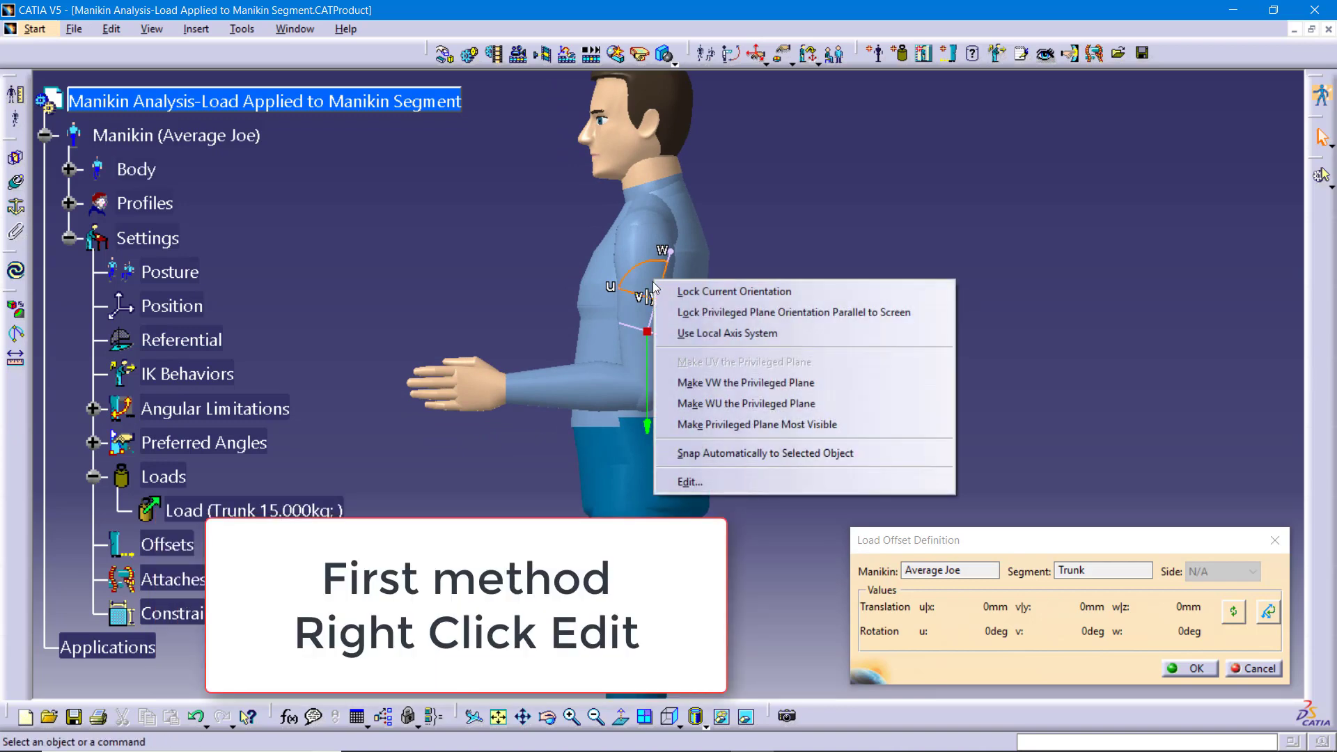
left_click(725, 480)
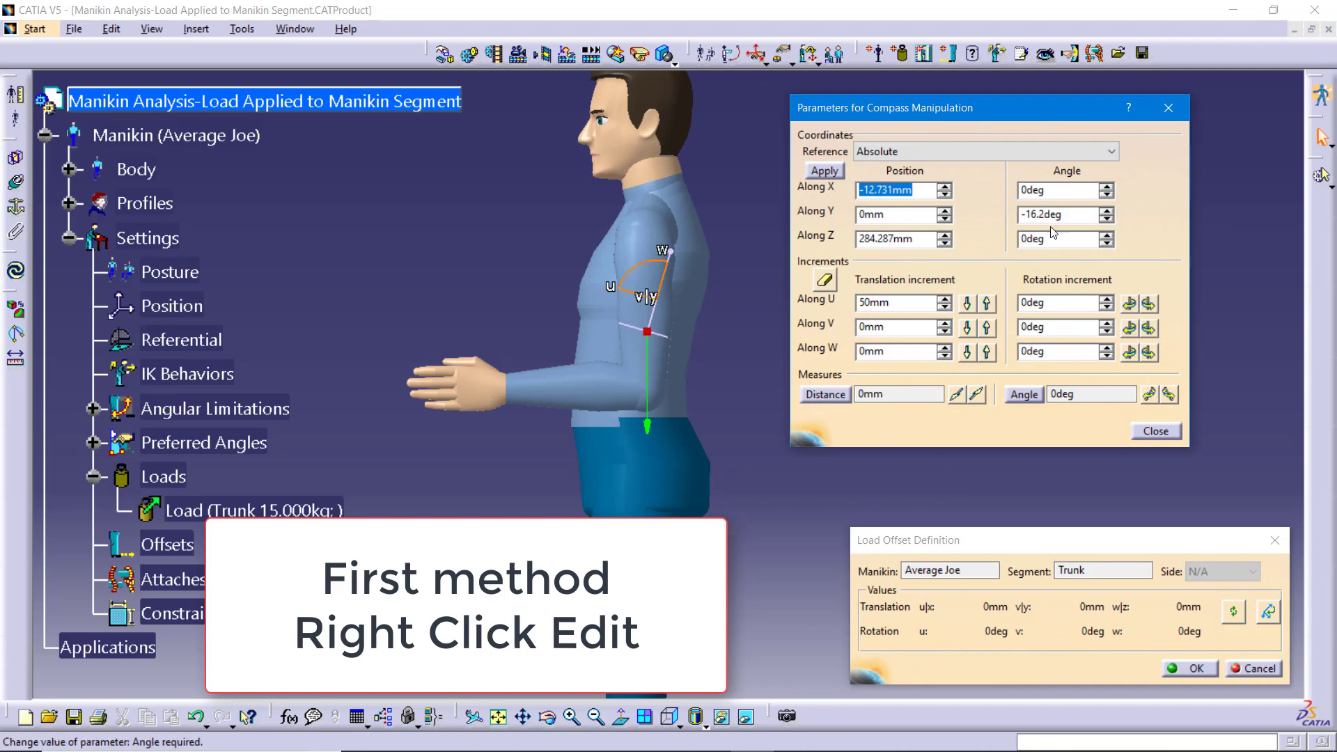
left_click_drag(1065, 214, 1011, 223)
type("0")
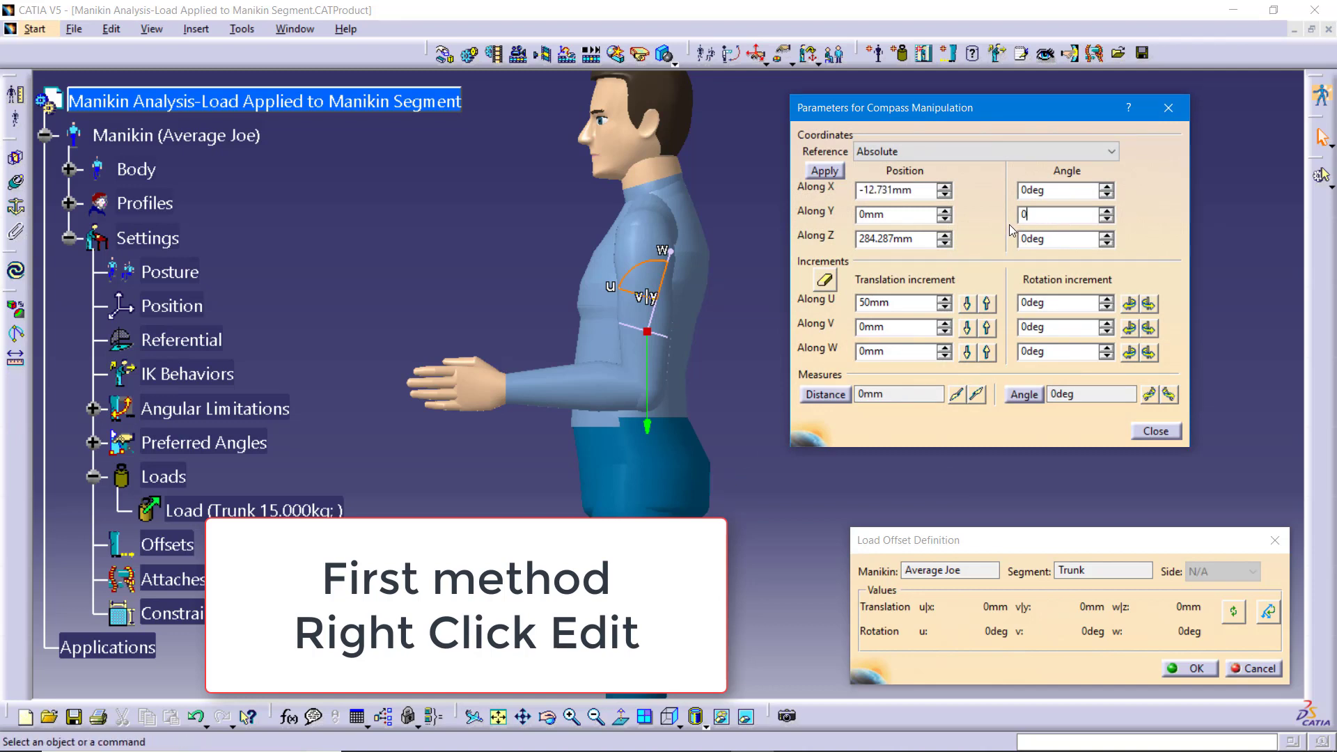
left_click(825, 172)
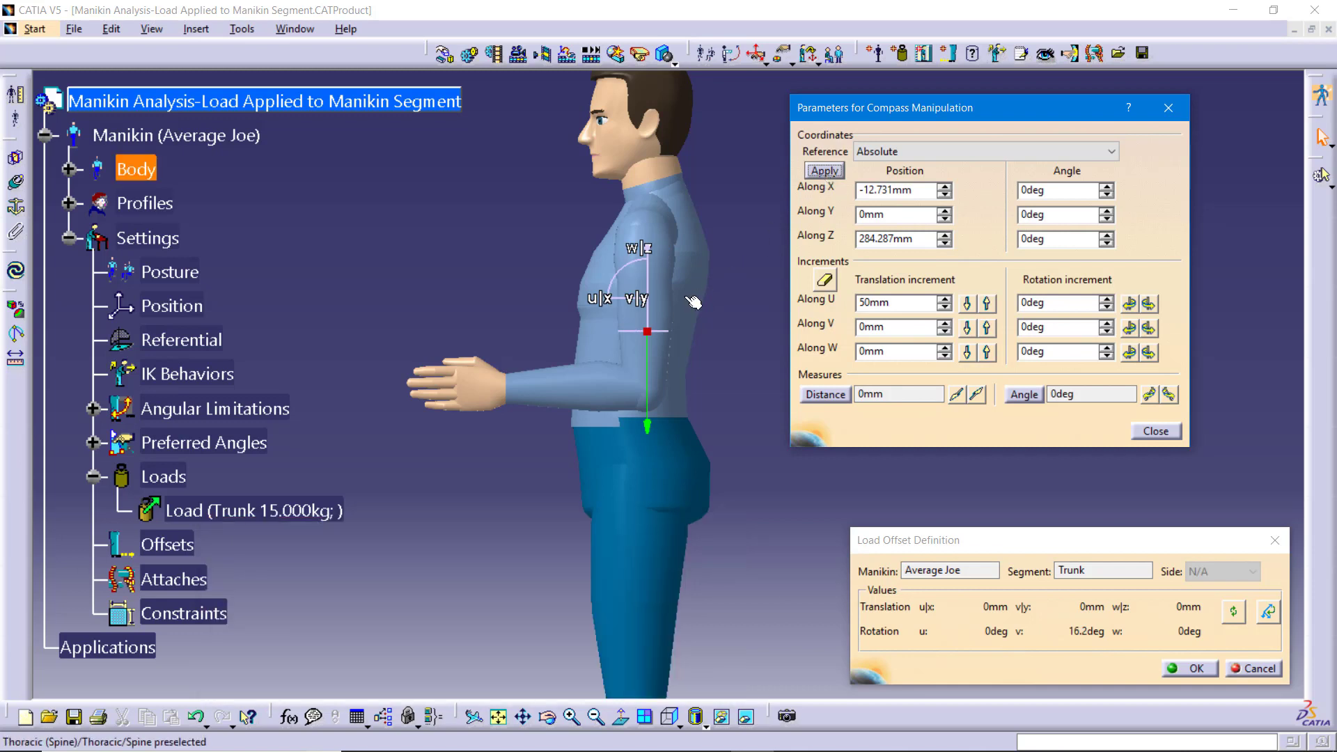
left_click_drag(954, 108, 1079, 98)
- Shift the load along X, then in 50 mm W steps to about 151.8 mm, and confirm
left_click_drag(642, 301, 725, 304)
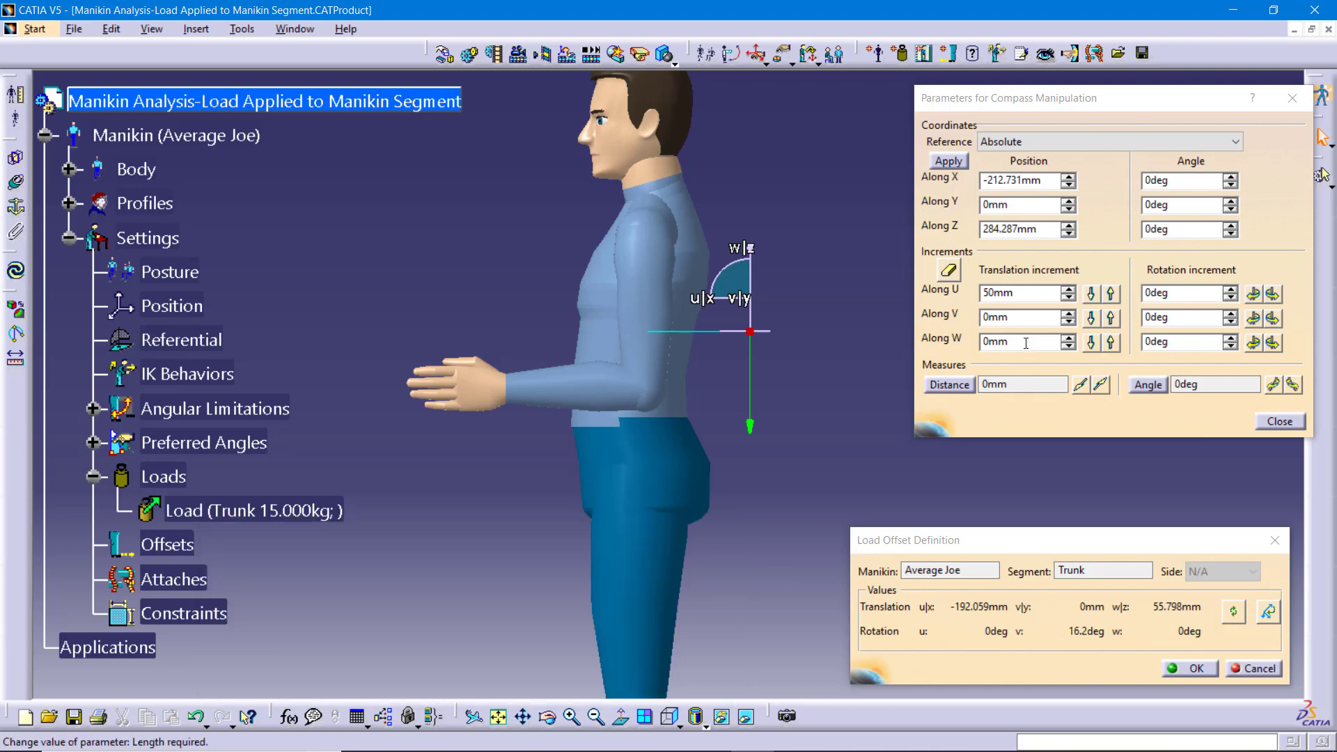
left_click_drag(1026, 343, 933, 347)
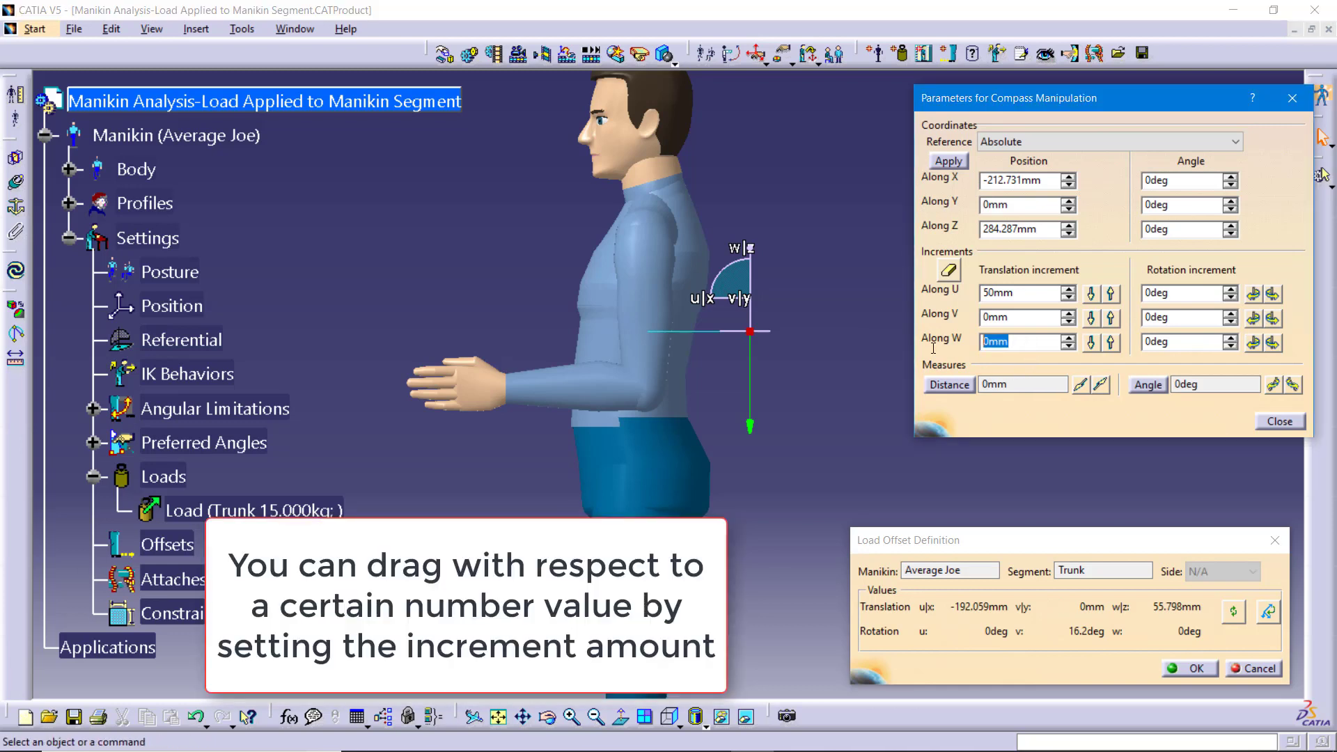
type("50")
left_click(1111, 343)
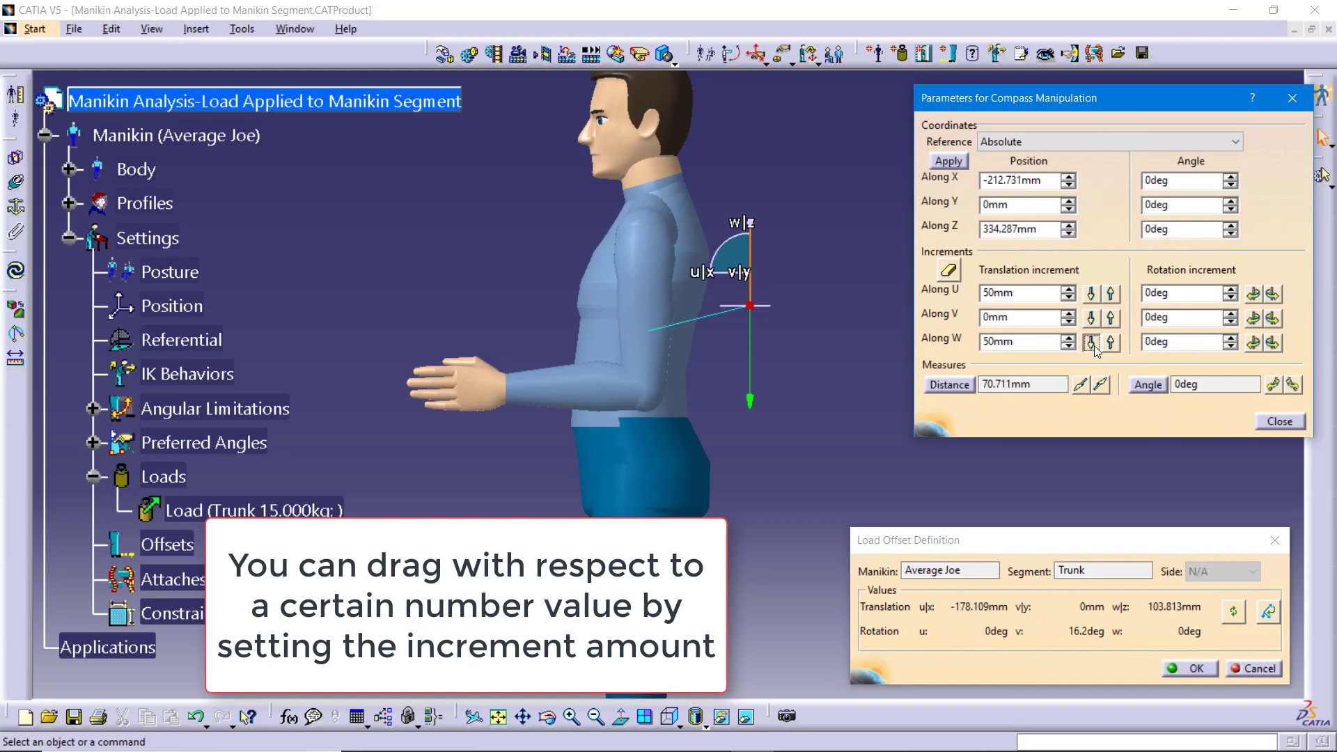
left_click(1094, 350)
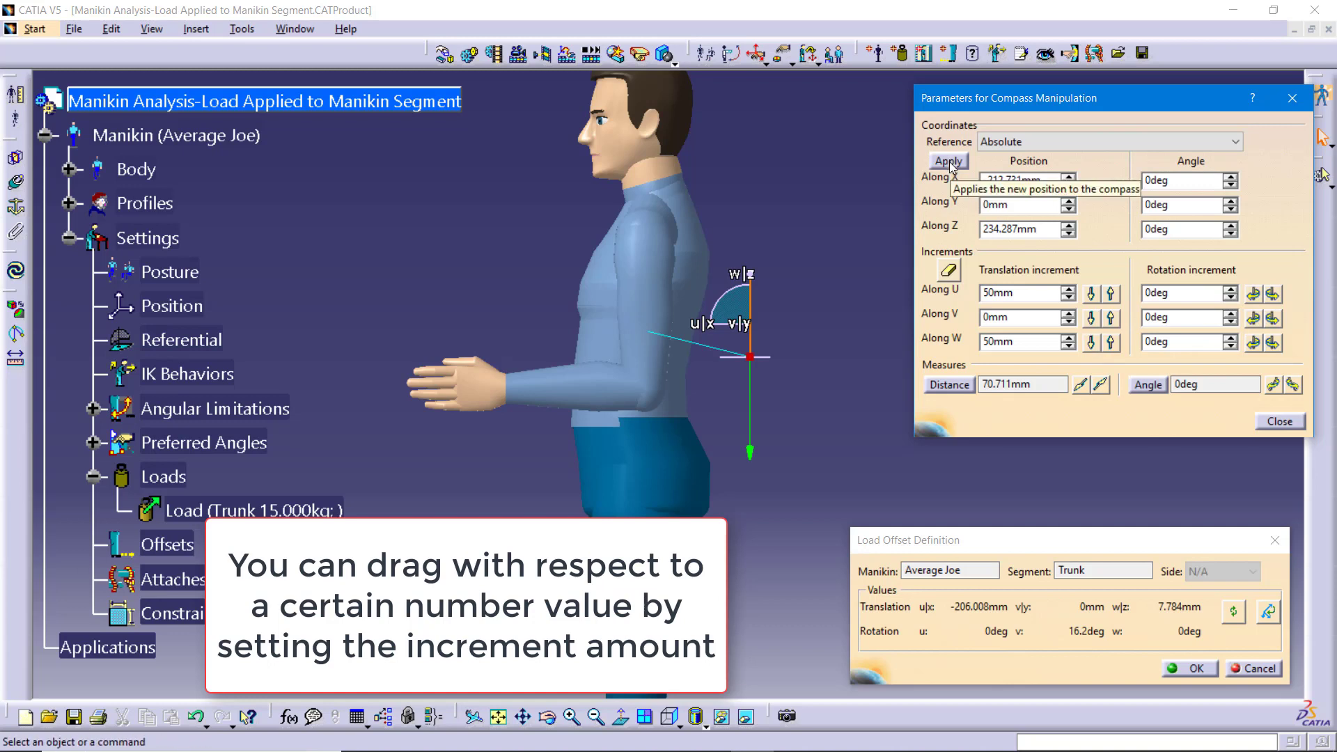
left_click(1111, 343)
left_click(1111, 344)
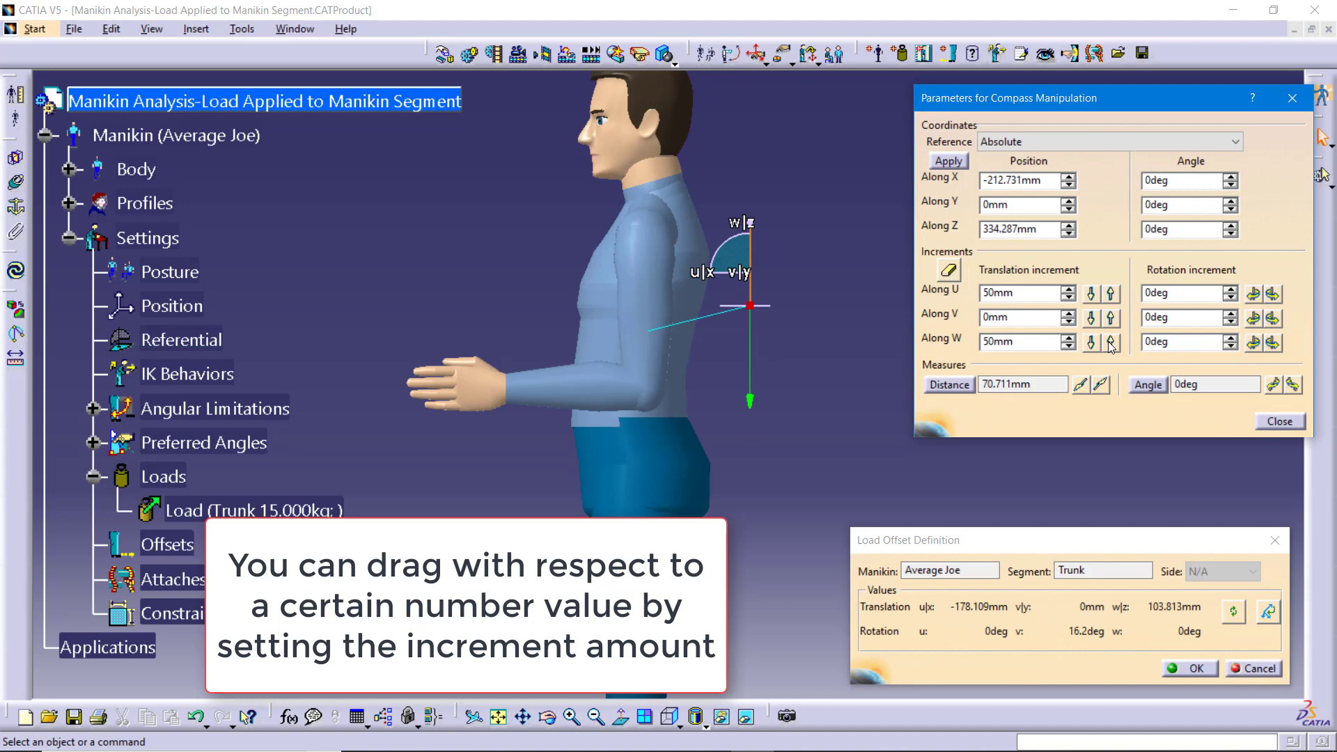
left_click(1111, 344)
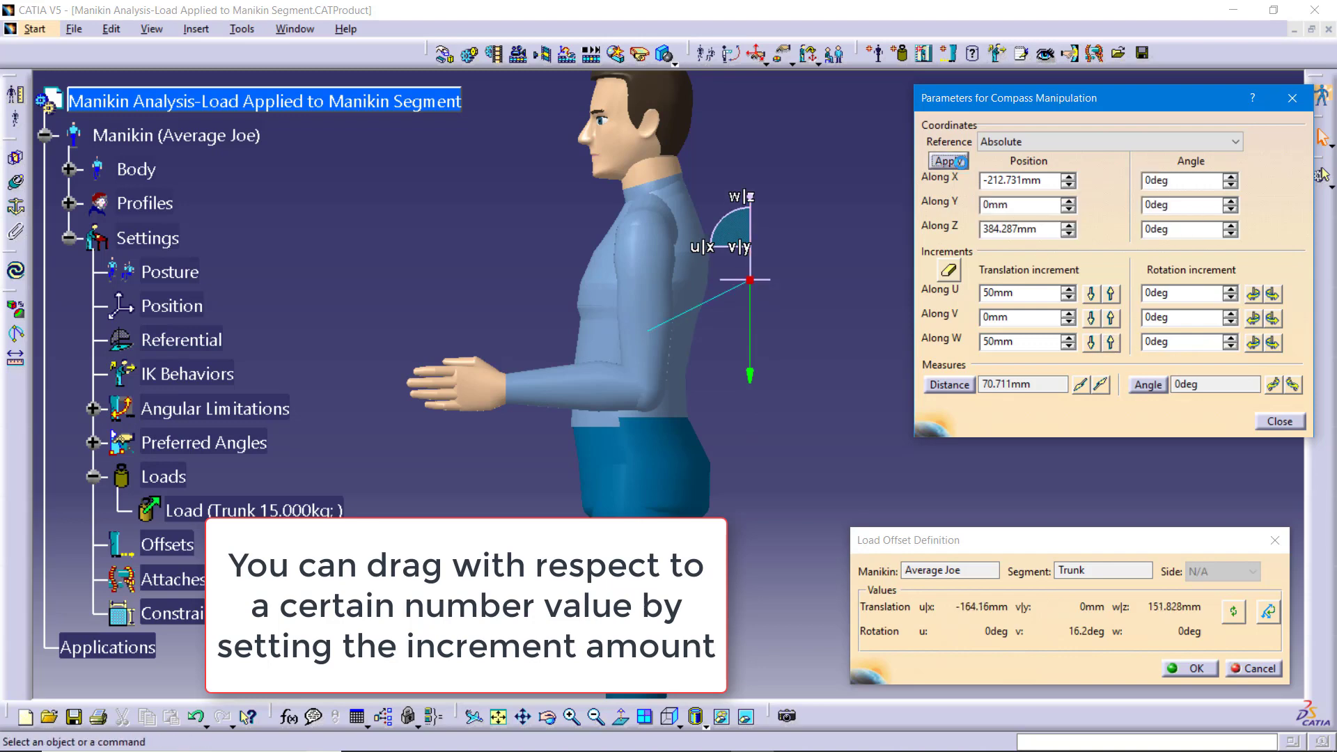
left_click(1274, 421)
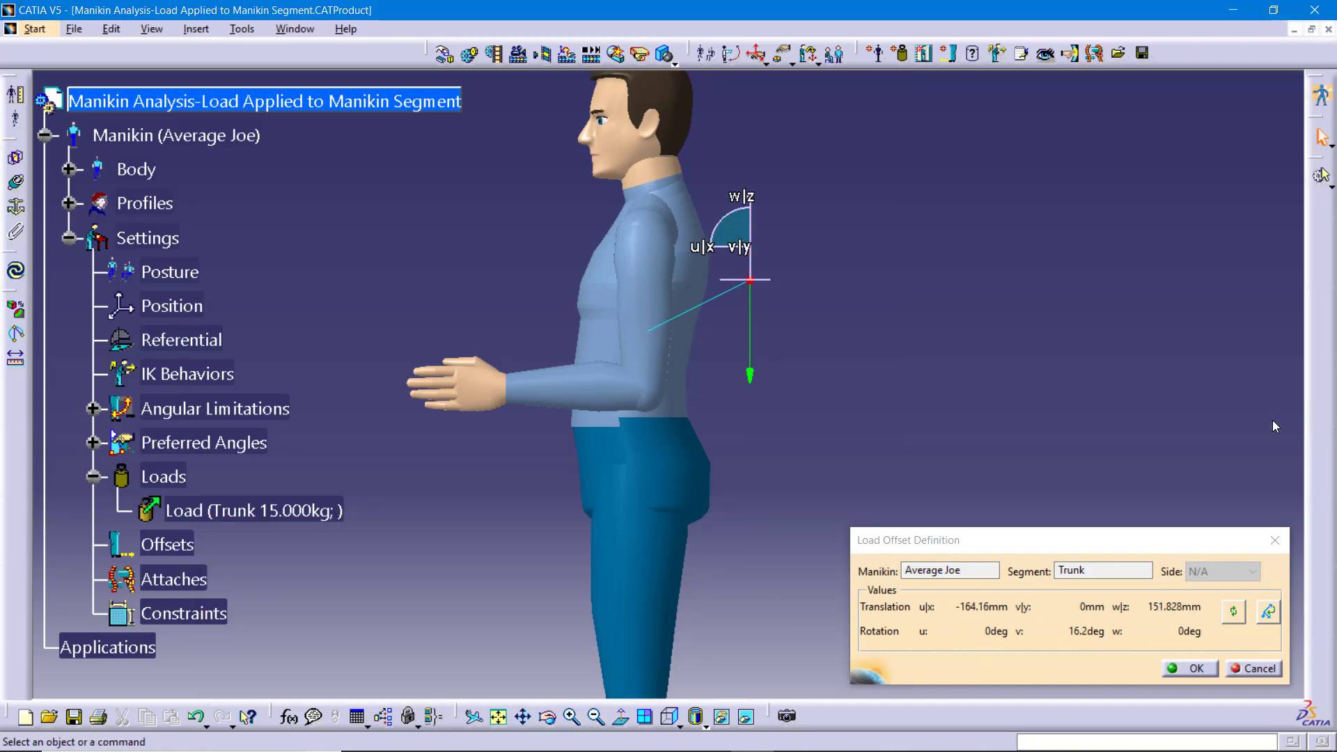
left_click(1190, 668)
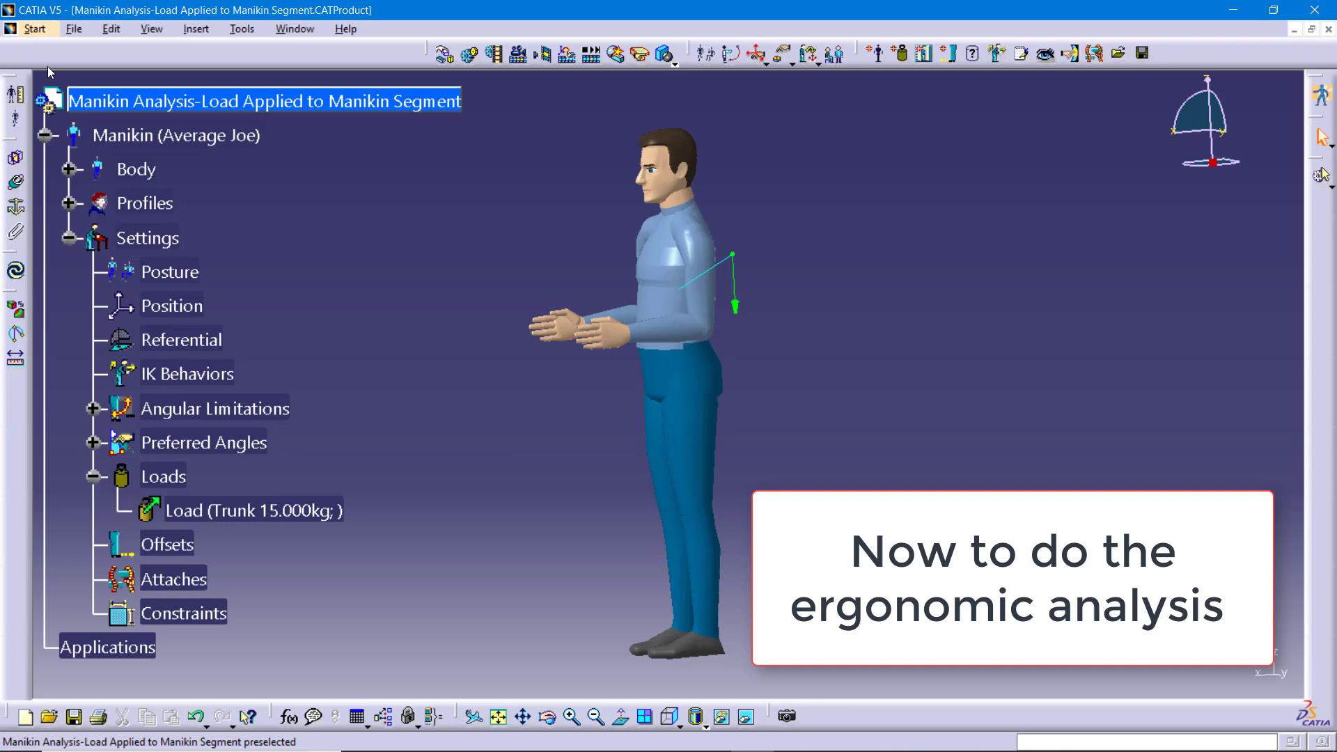
- Run Biomechanics Single Action Analysis on Average Joe from the Human Activity Analysis workbench
left_click(38, 31)
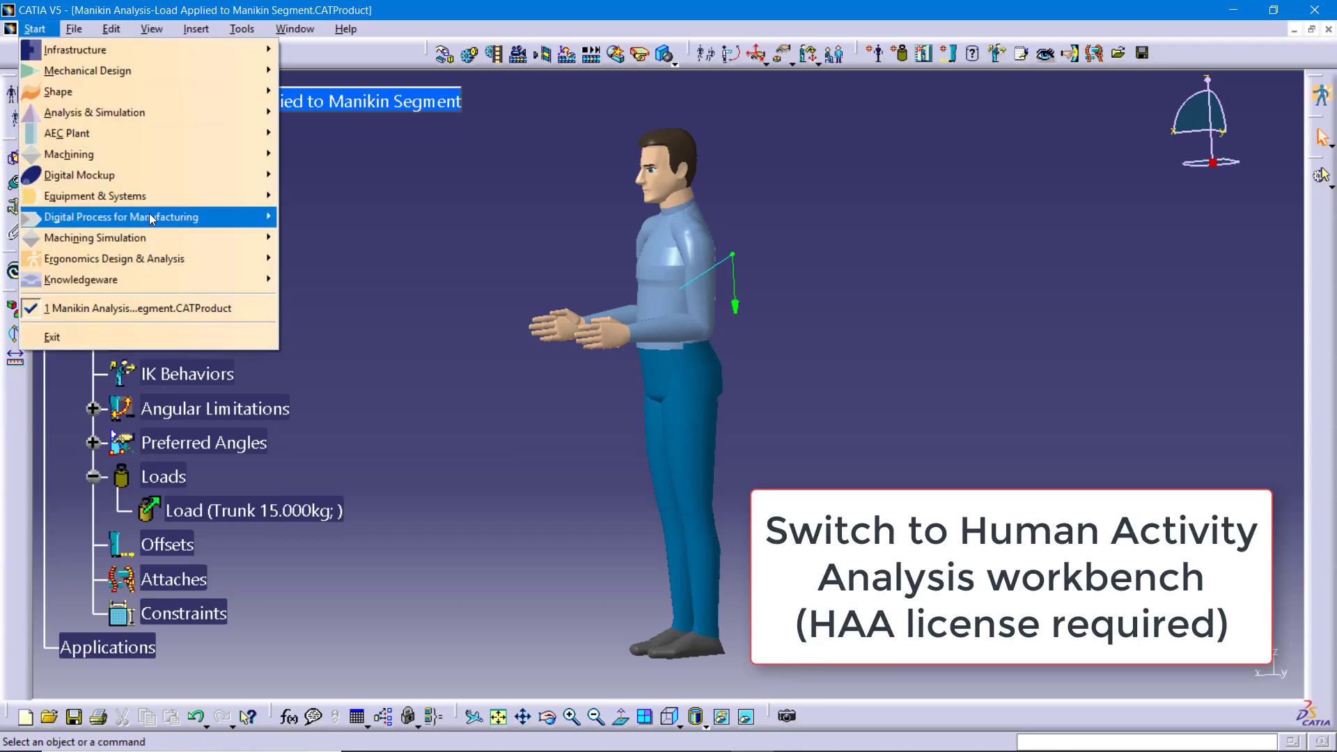
mouse_move(175, 265)
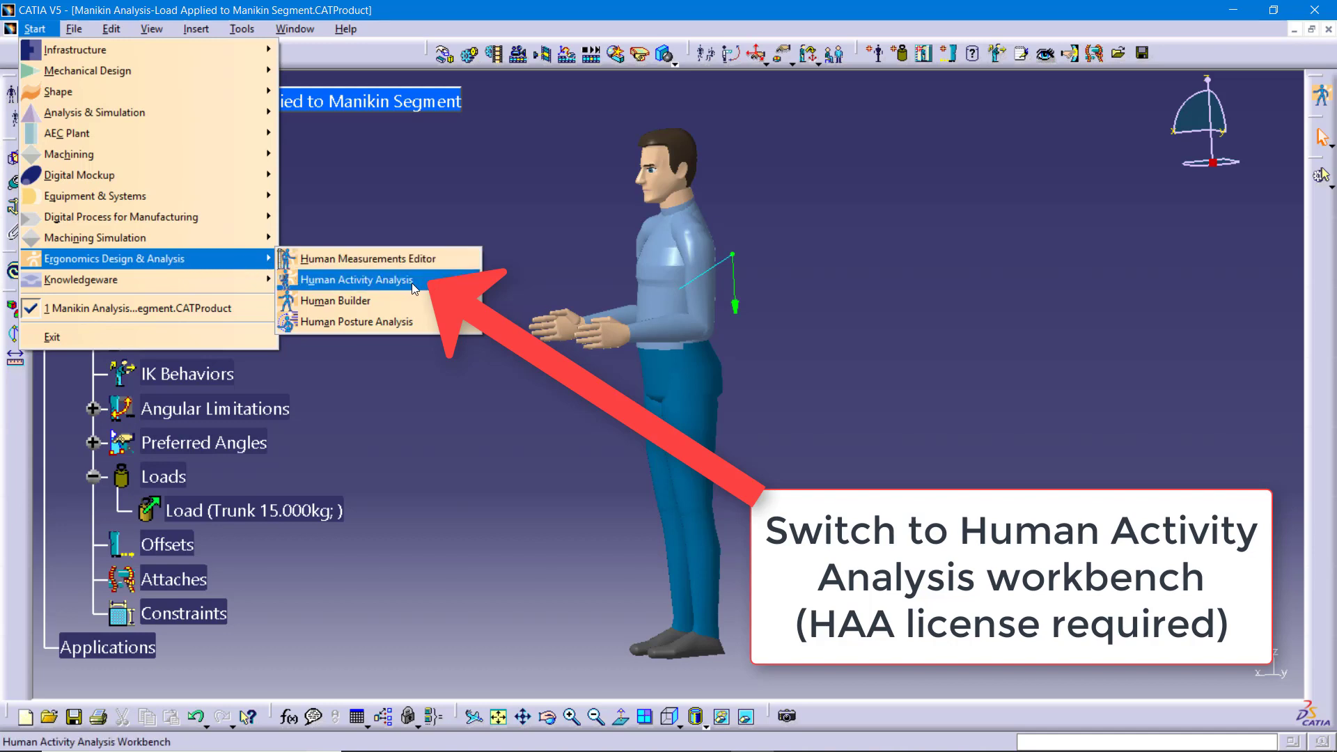
left_click(362, 280)
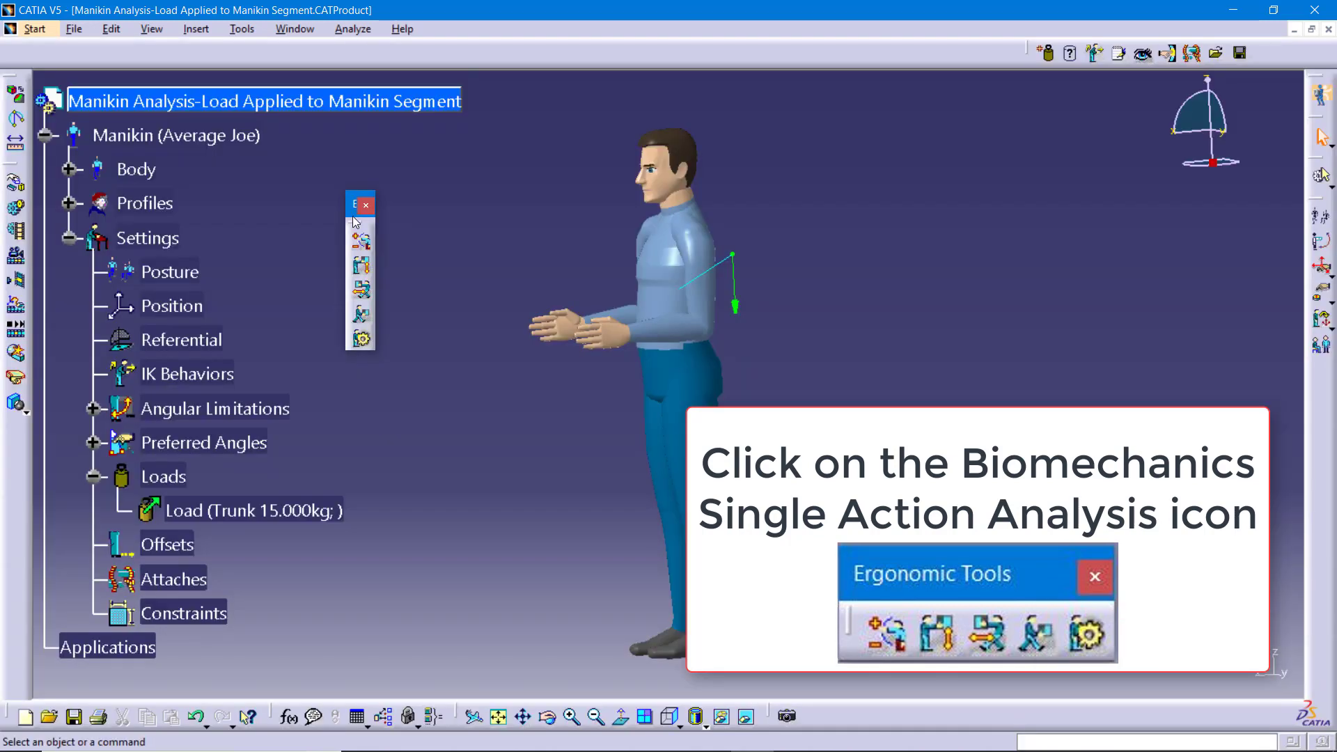
left_click(370, 348)
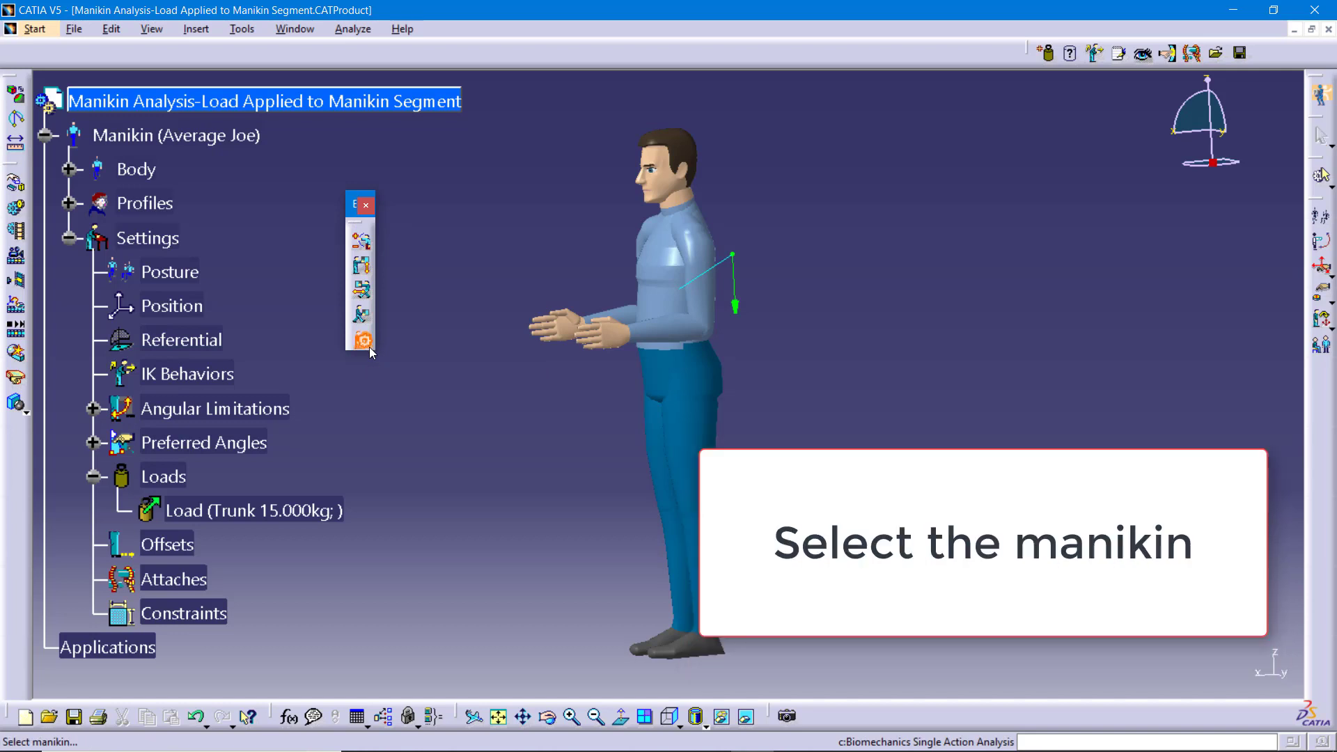
left_click(692, 293)
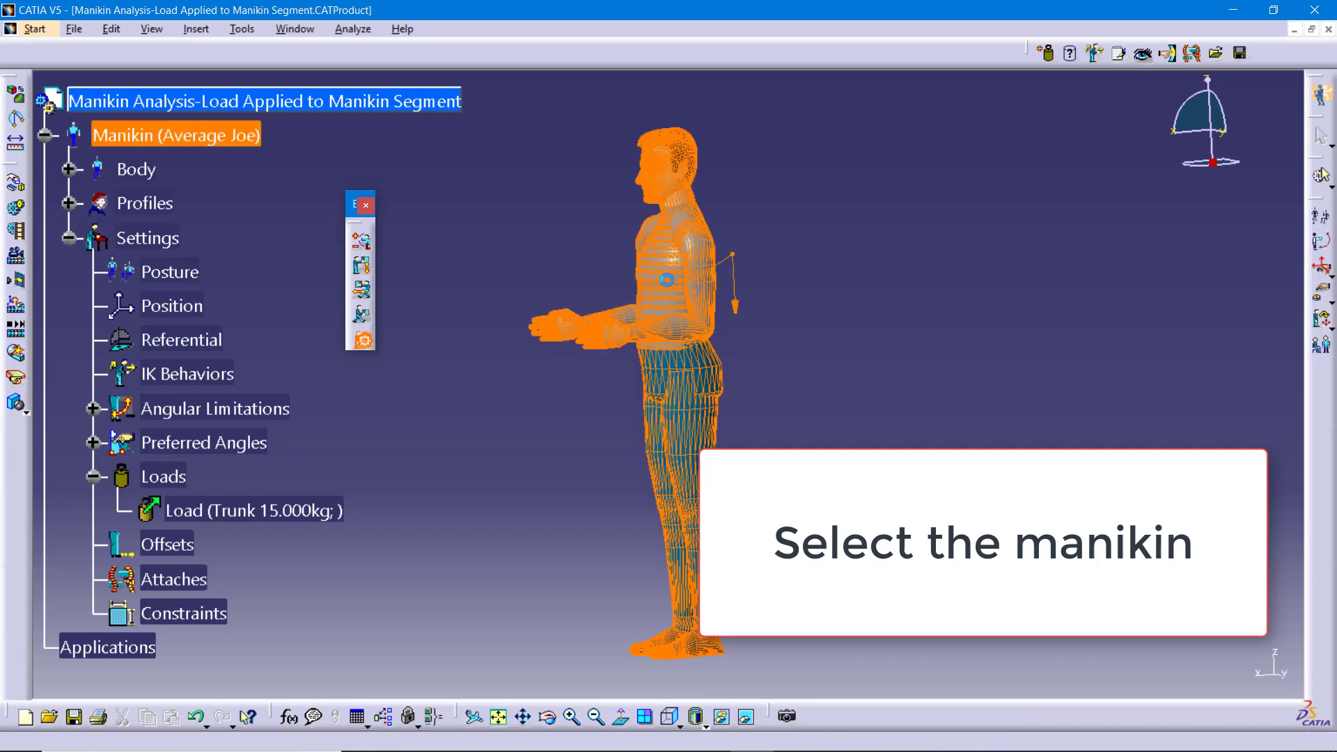
- Show the L4-L5 Spine Limit results as a chart
left_click_drag(693, 296, 565, 316)
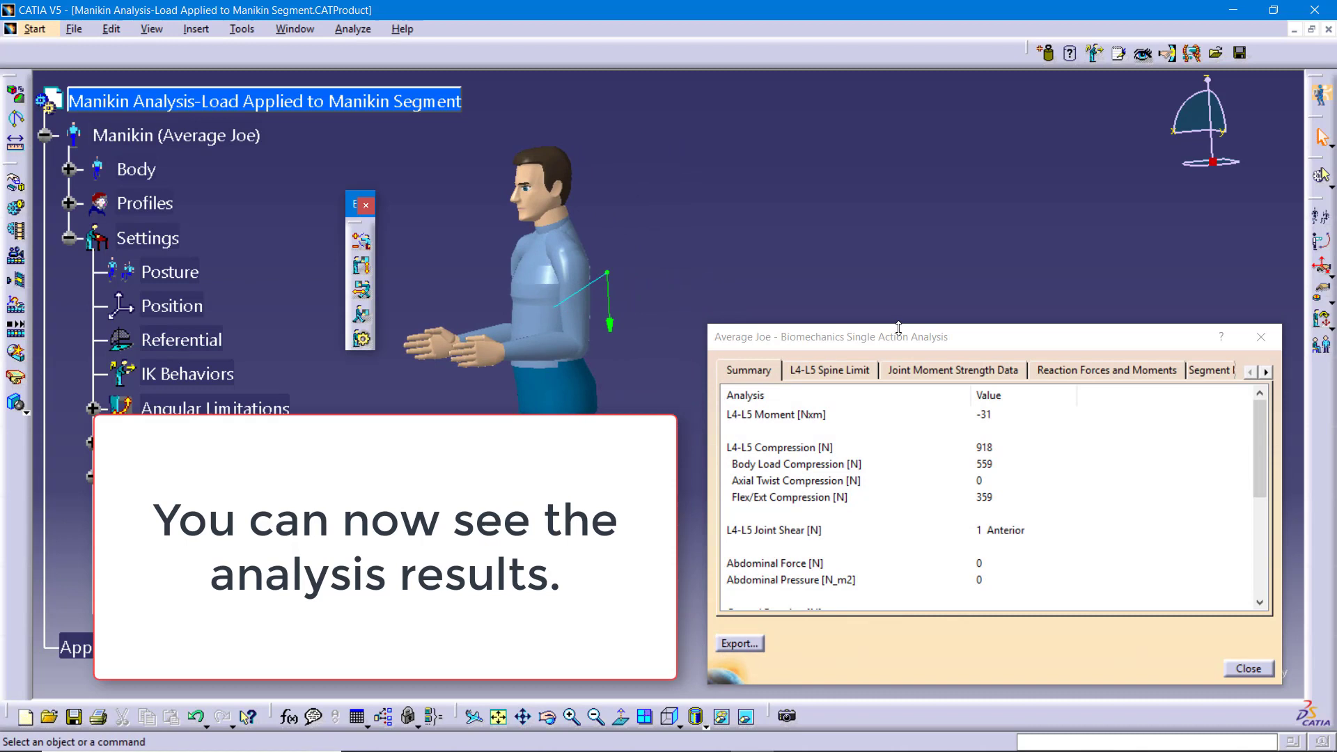
left_click_drag(928, 343, 933, 350)
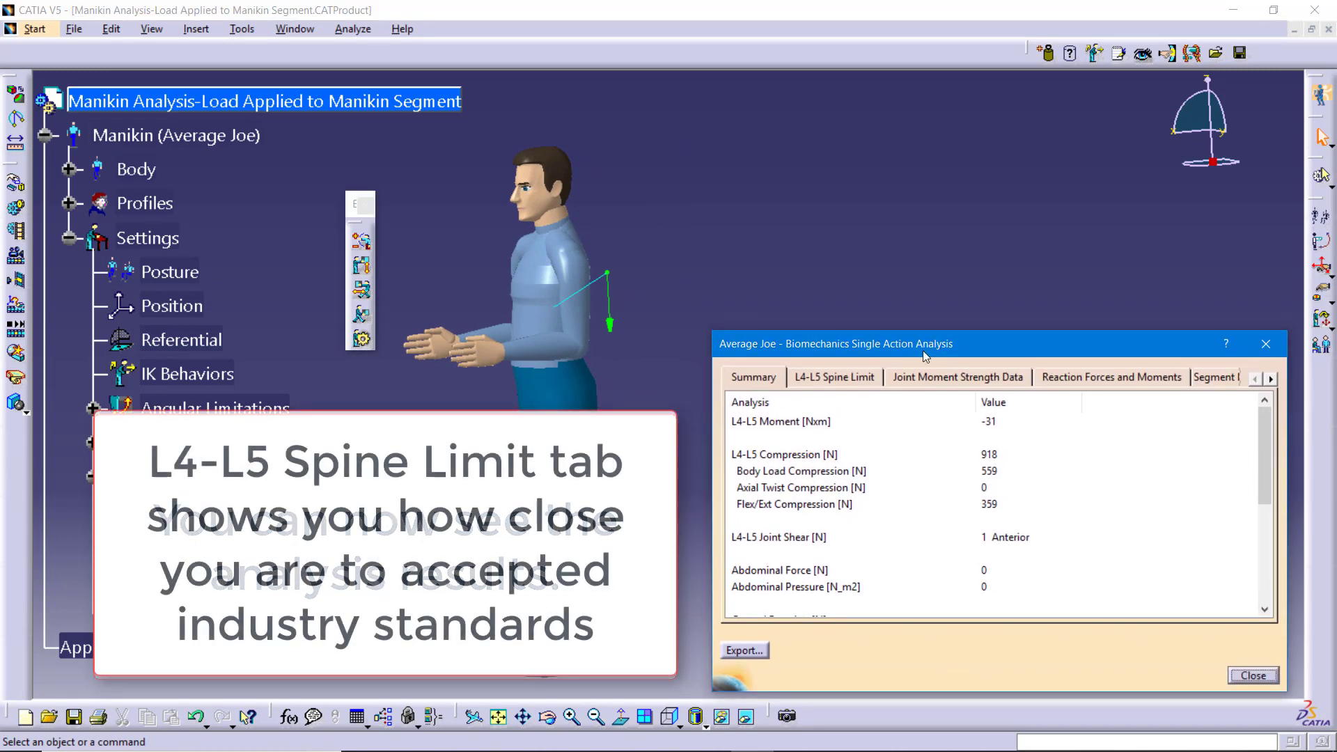
left_click(868, 376)
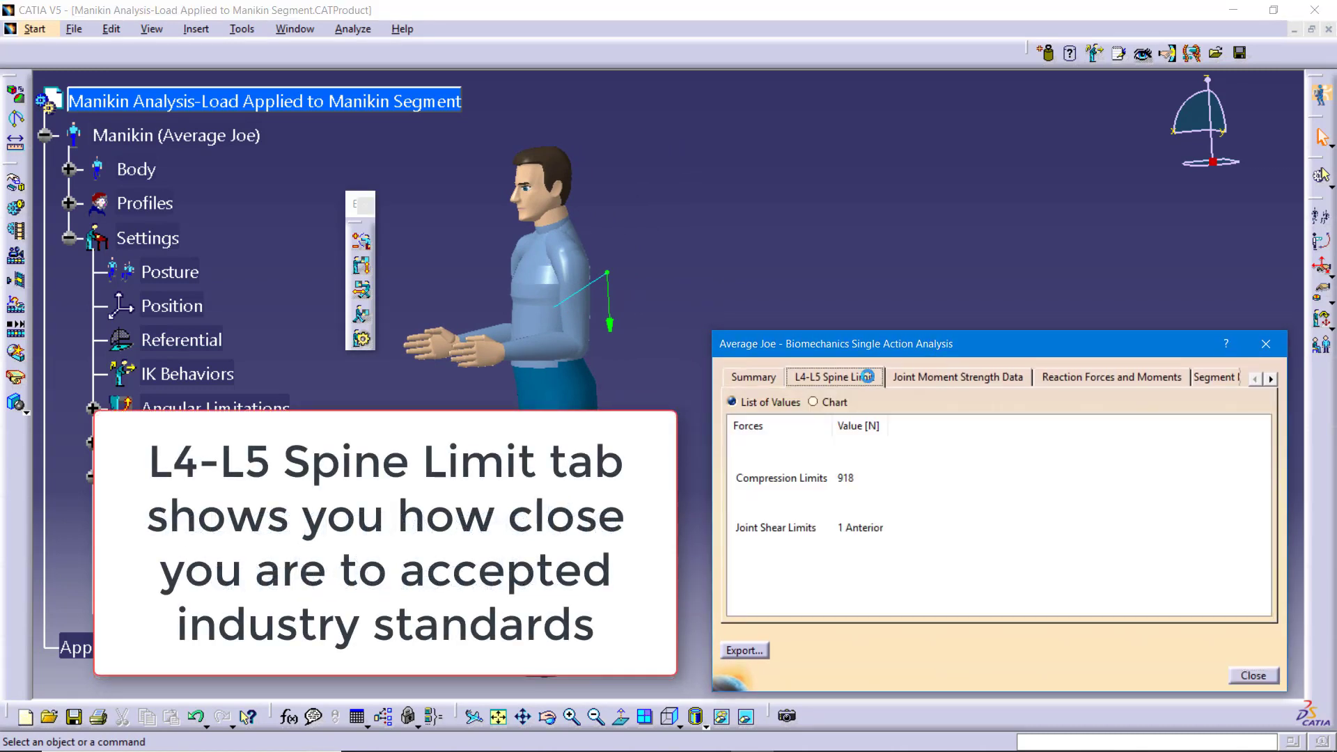
left_click(835, 402)
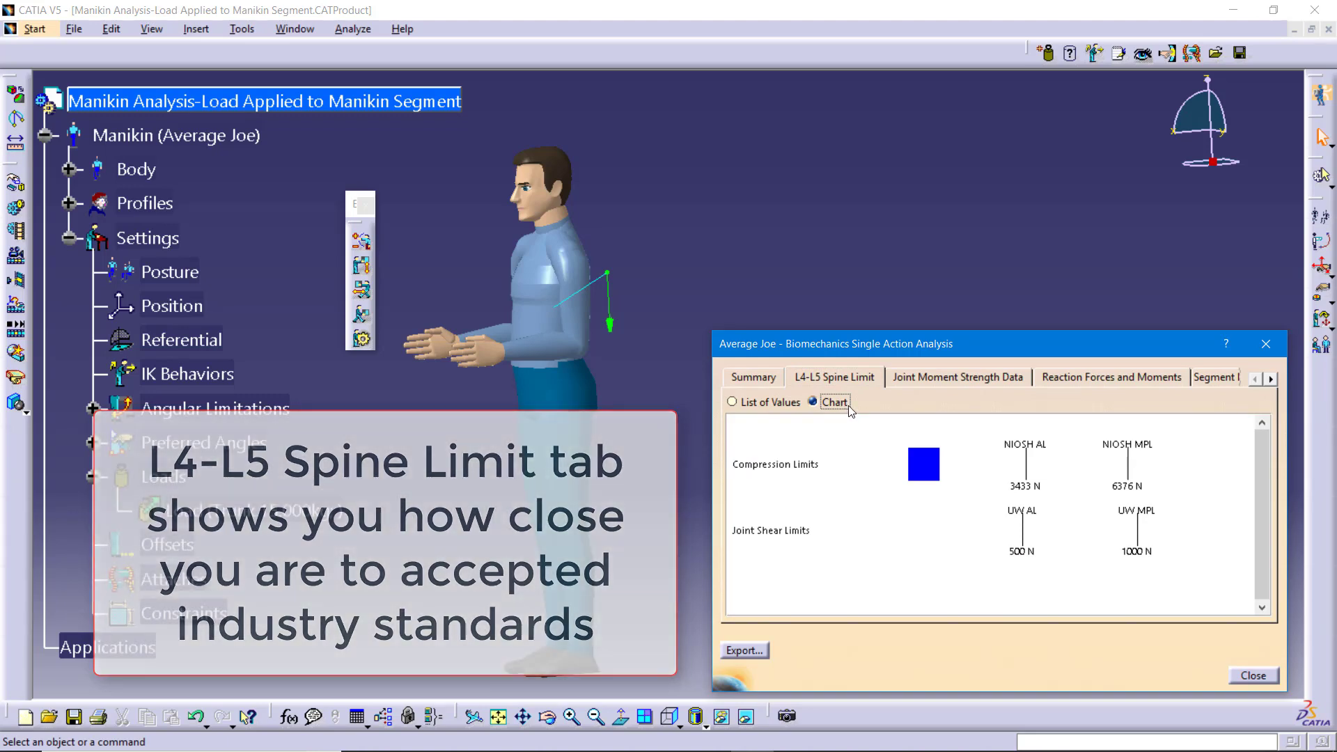
- Chart Joint Moment Strength Data, view Reaction Forces, then return to the L4-L5 Spine Limit chart
left_click(988, 377)
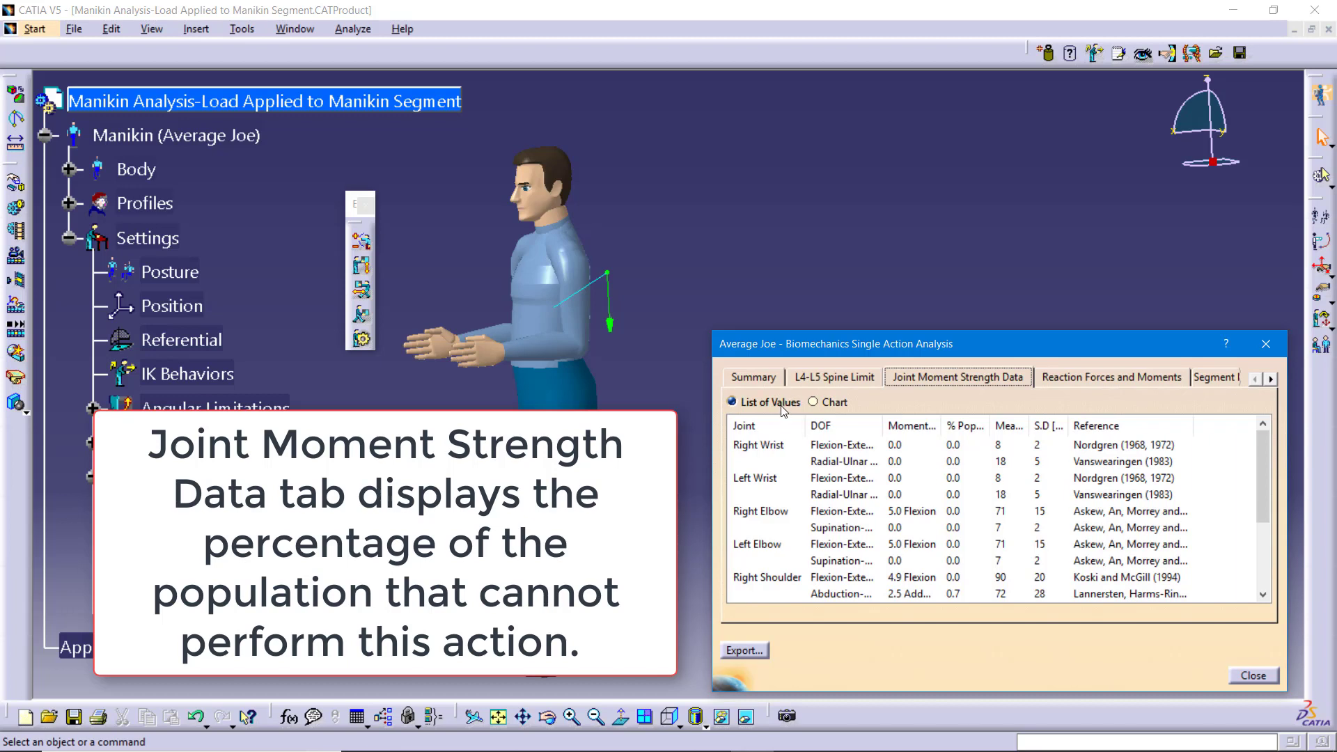
left_click(834, 402)
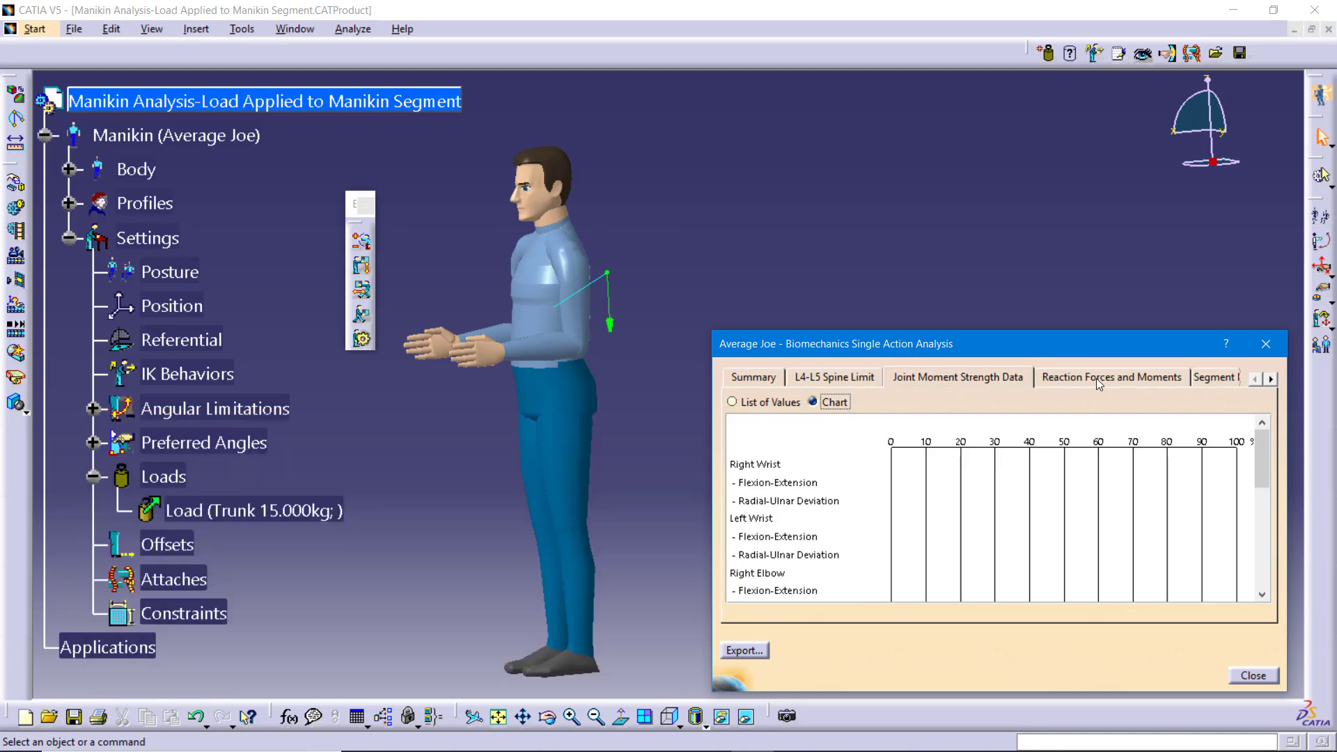
left_click(1097, 379)
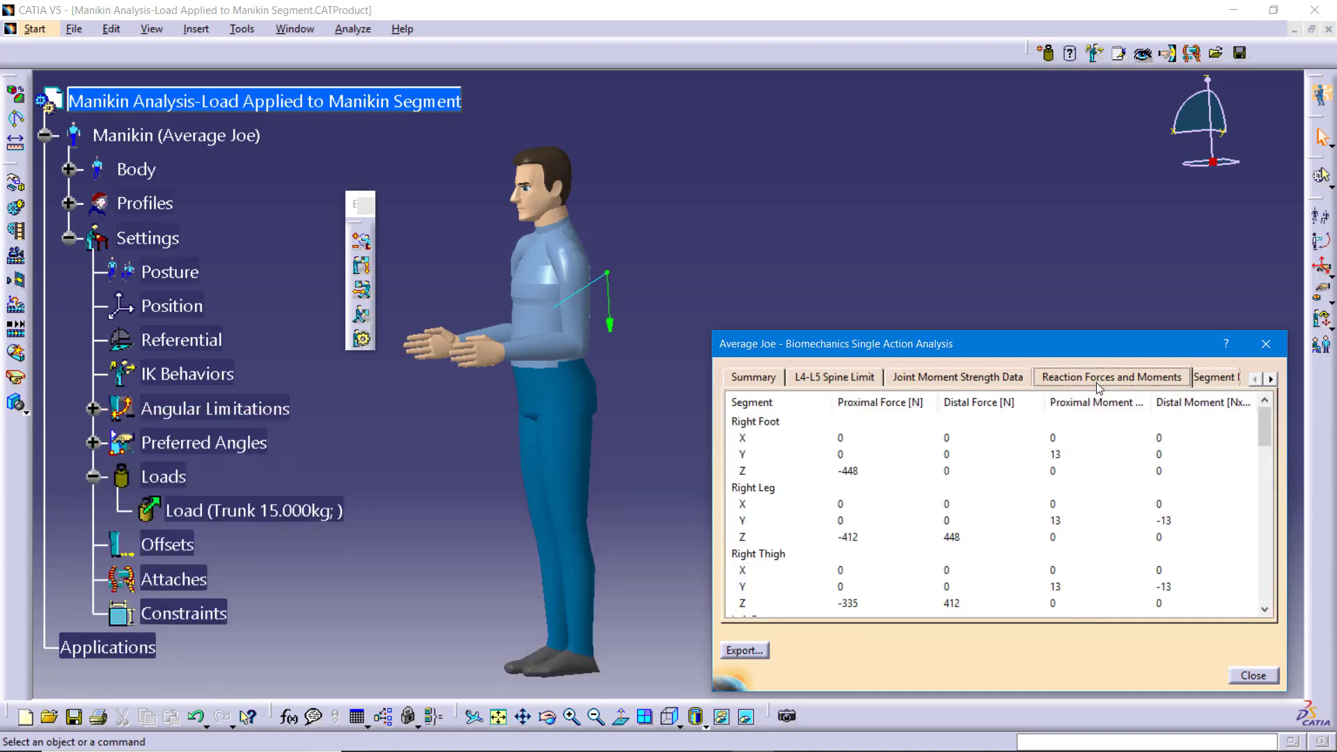
left_click(853, 377)
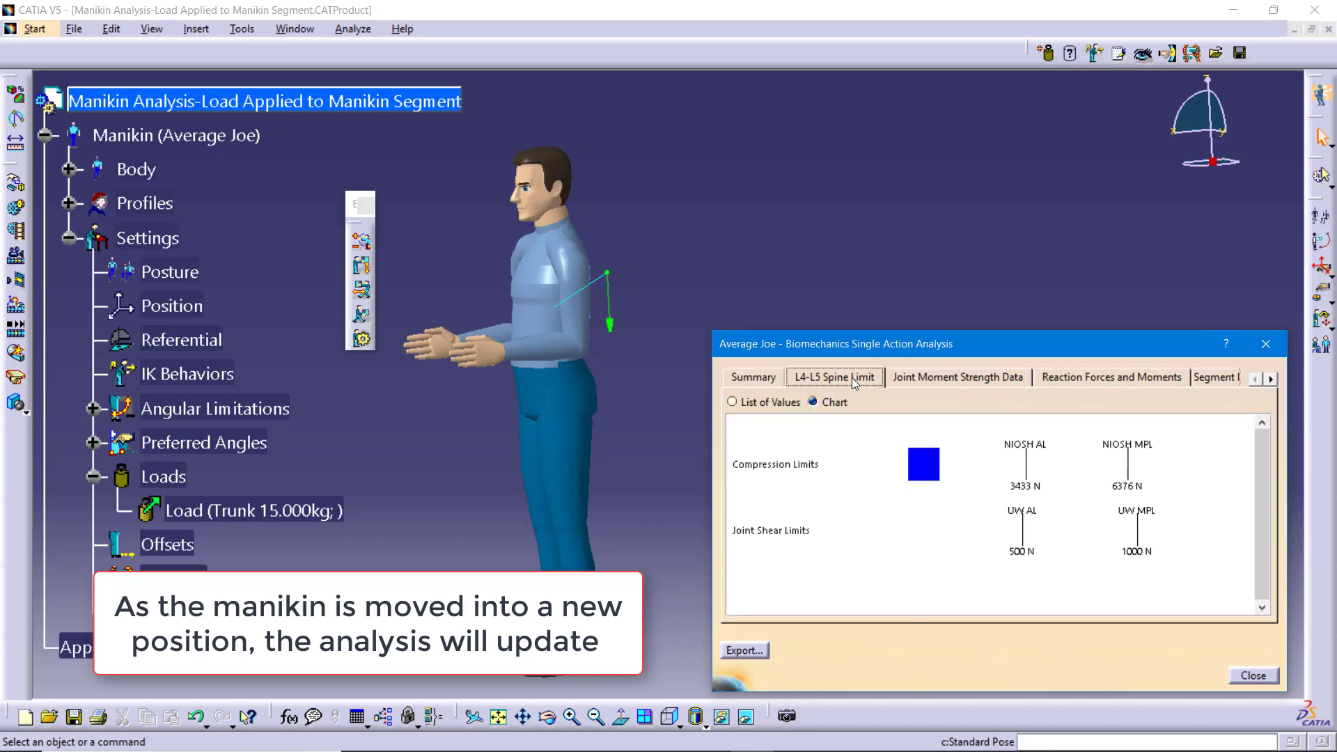
- In Standard Pose for Average Joe, lower the squat height by ten steps
left_click(1320, 346)
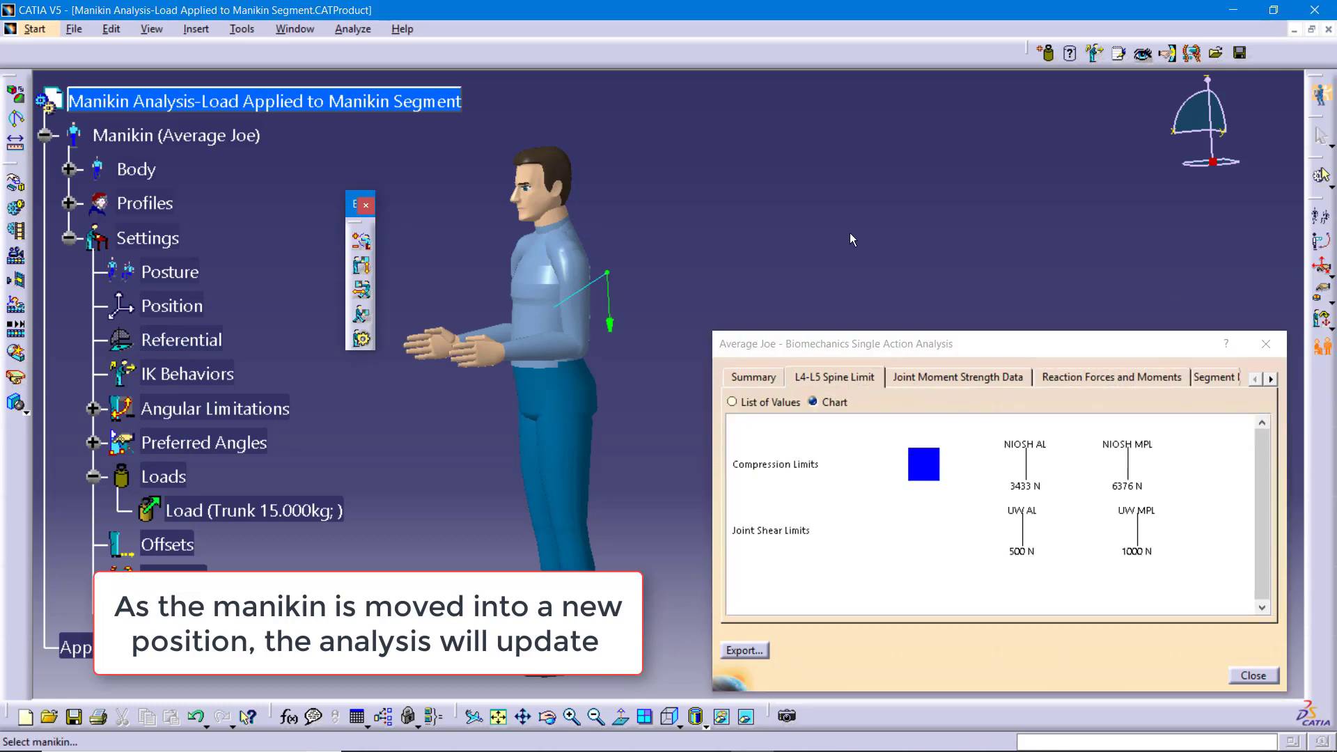
left_click(541, 306)
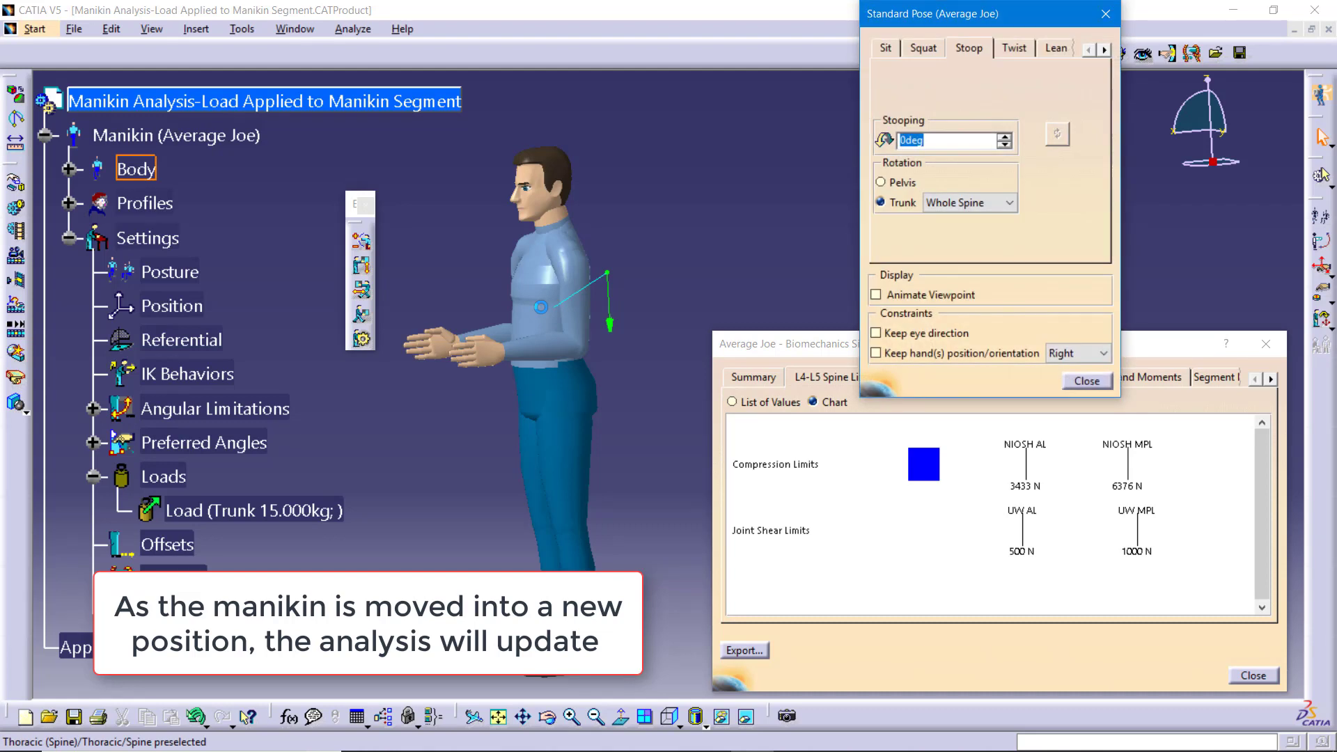
left_click(942, 51)
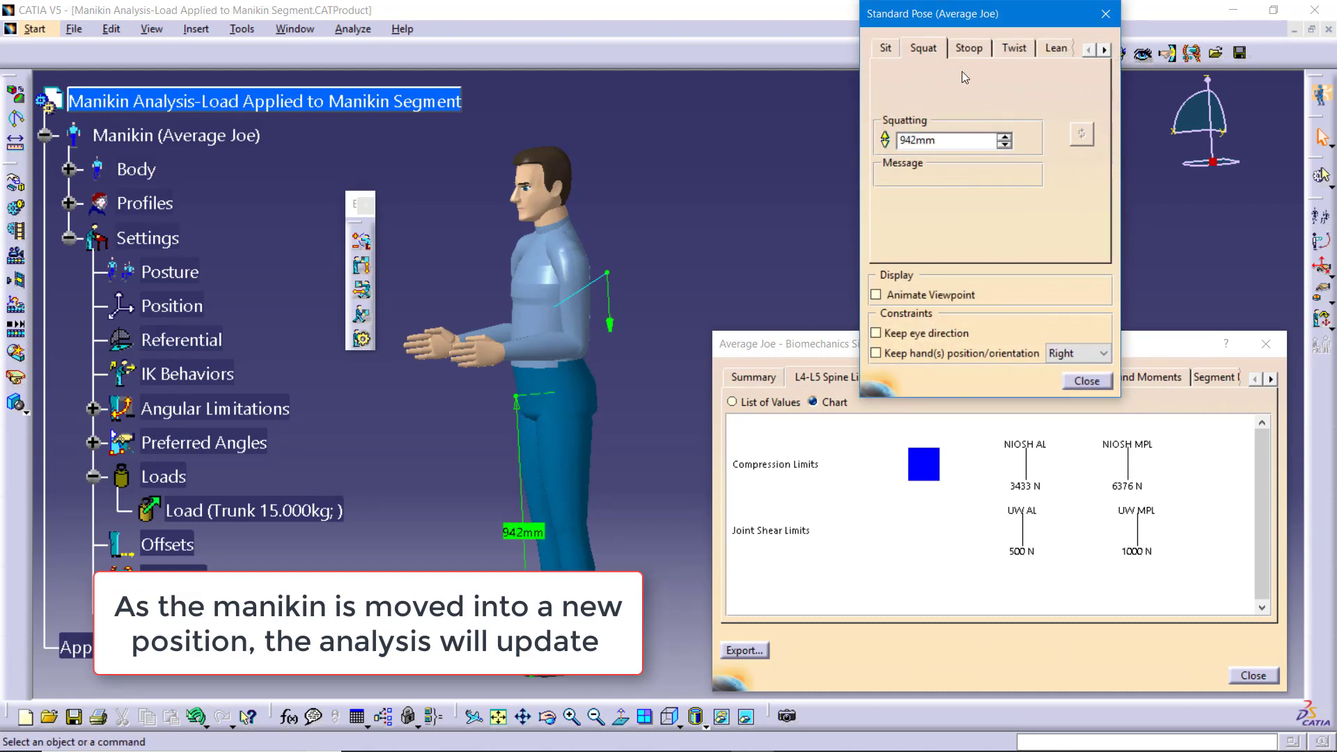
left_click(1008, 145)
left_click(1009, 145)
left_click(1009, 145)
left_click(1009, 145)
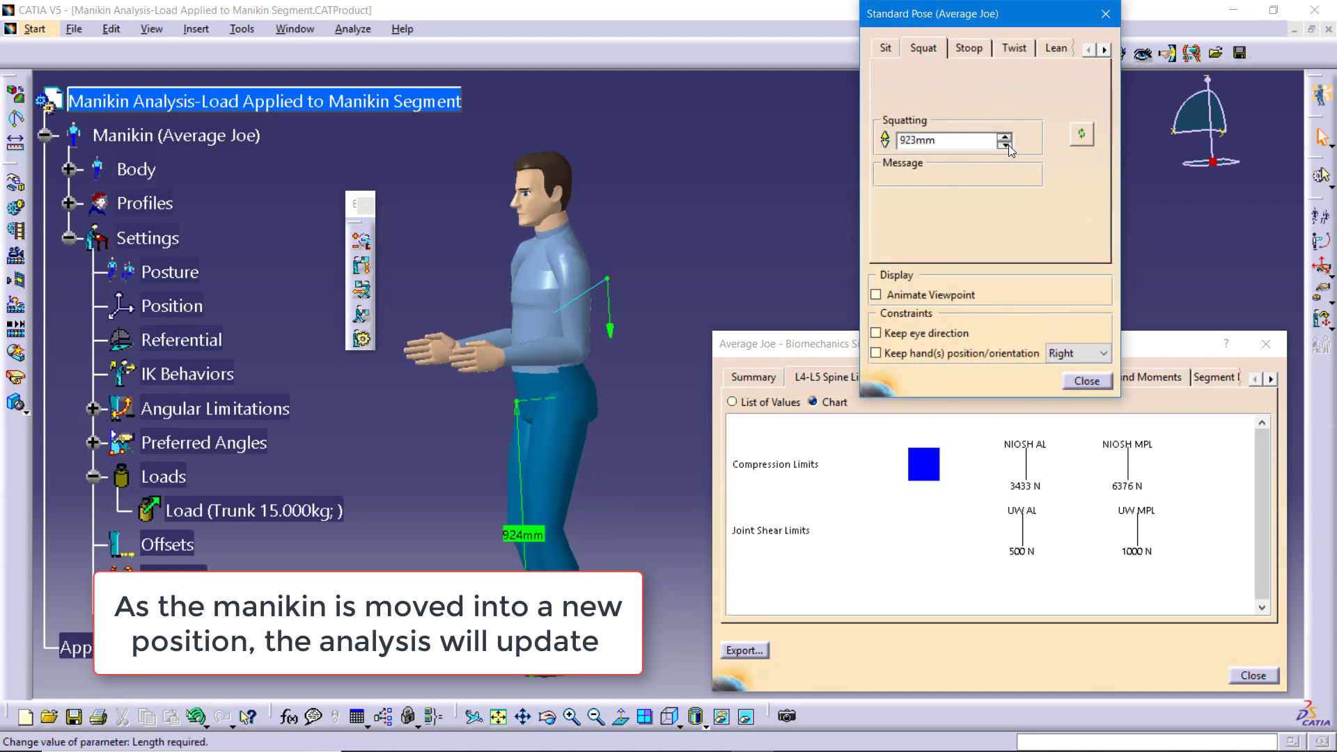
left_click(1008, 145)
left_click(1009, 145)
left_click(1009, 145)
left_click(1008, 144)
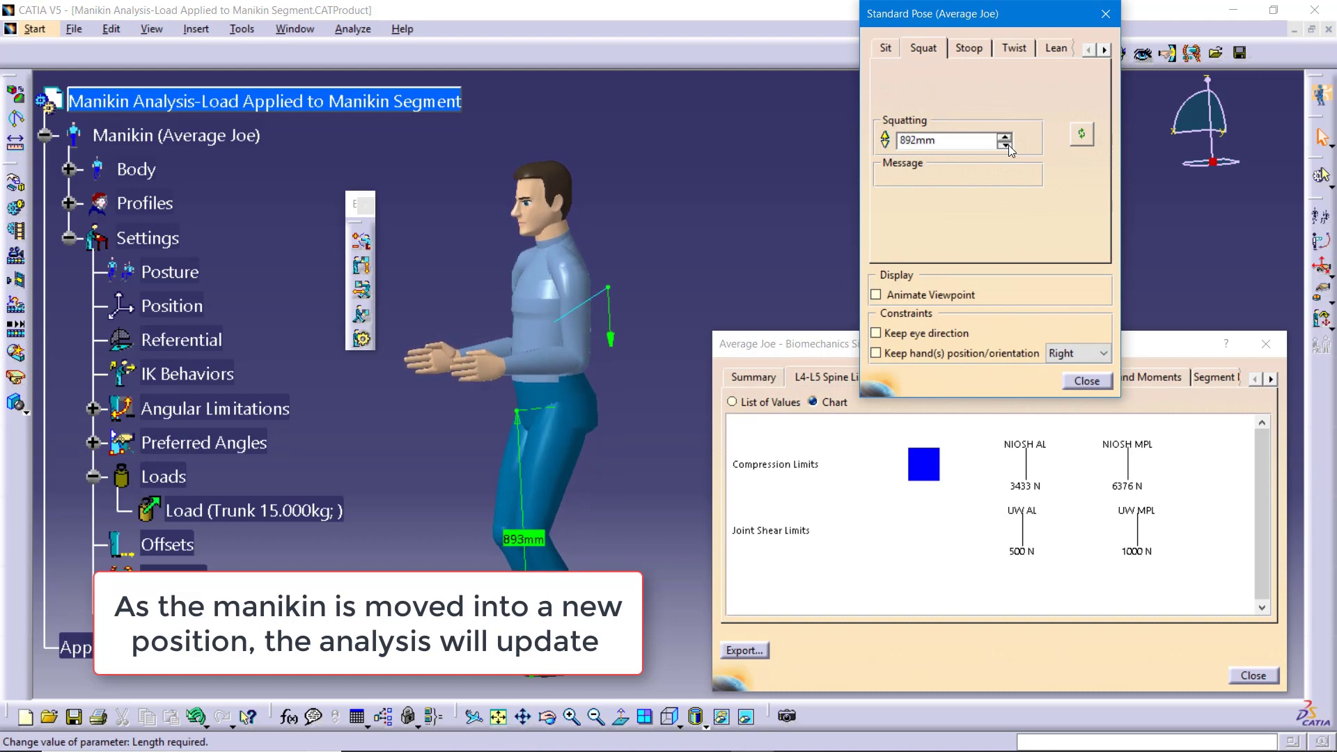
left_click(1009, 145)
left_click(1008, 145)
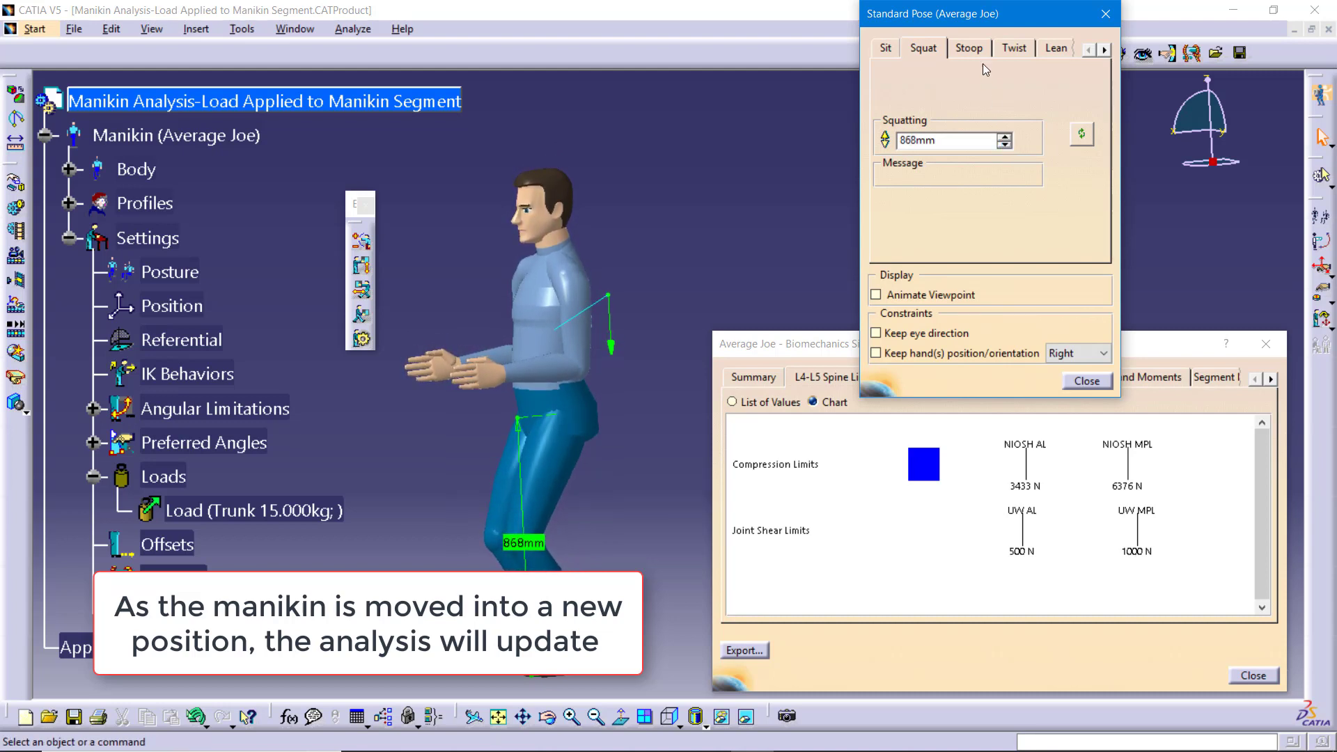
- Stoop the manikin forward, first with trunk then pelvis rotation, to 36 degrees
left_click(979, 49)
left_click(1005, 136)
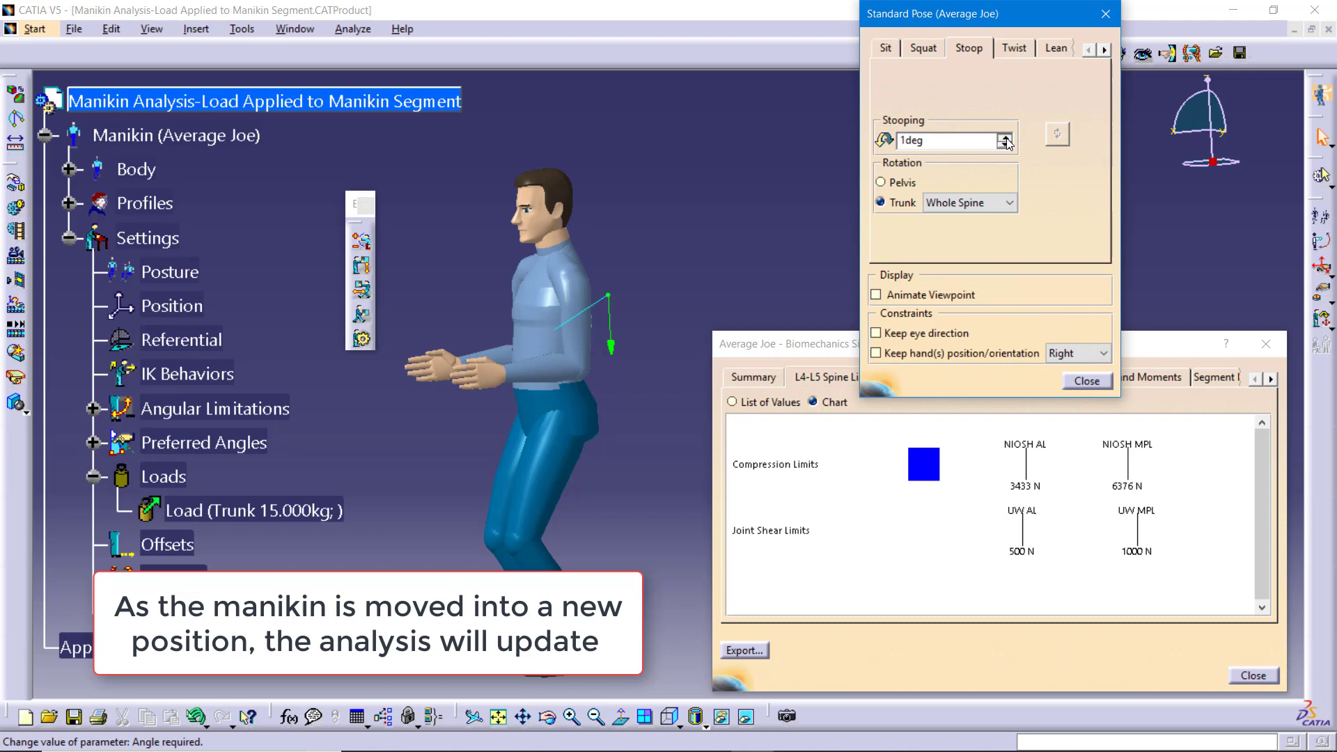
left_click_drag(1006, 139, 1006, 138)
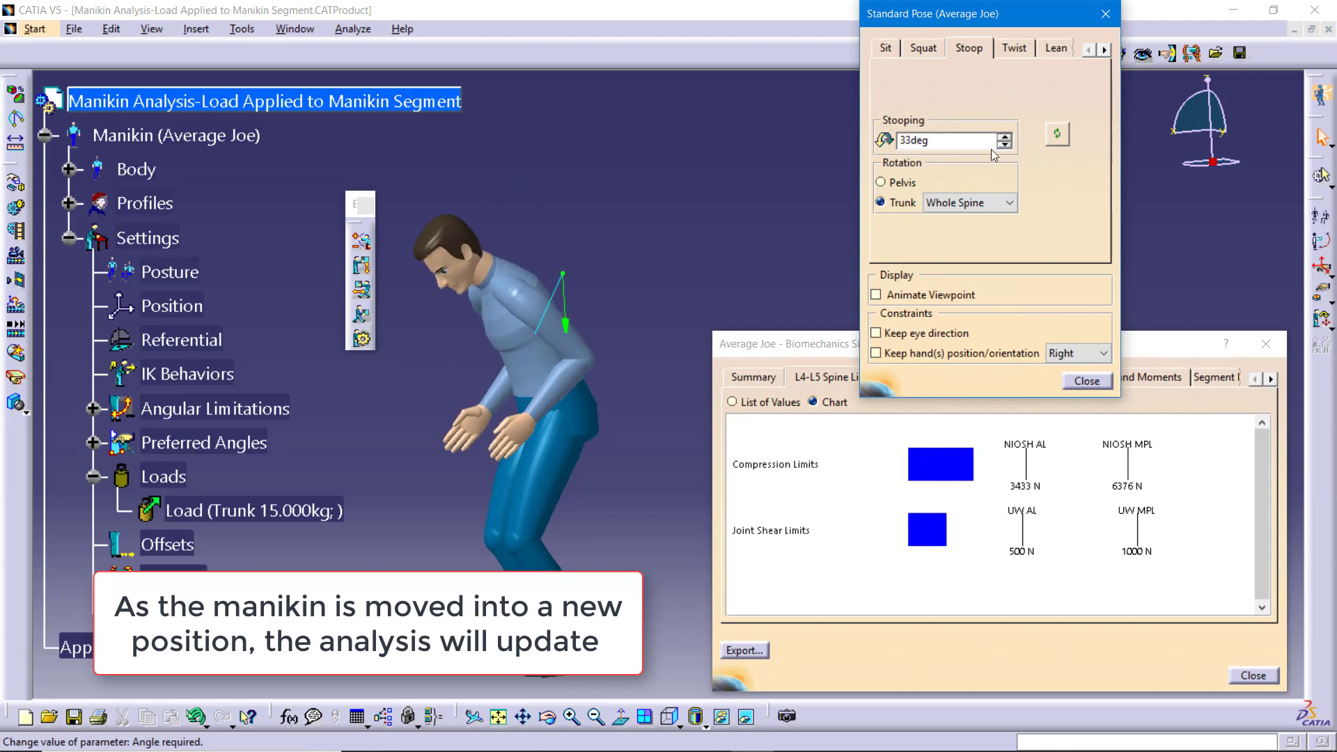
left_click(895, 182)
left_click(1005, 137)
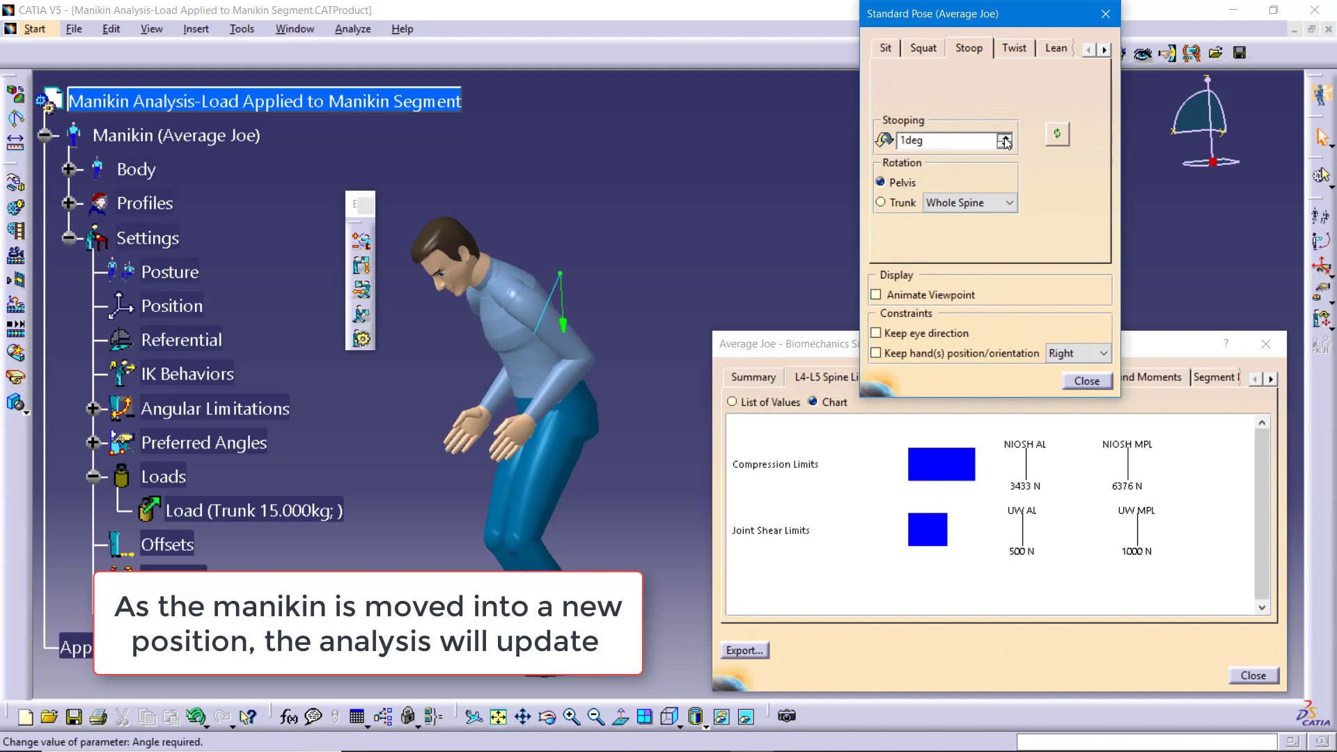
left_click_drag(1005, 140, 1006, 144)
- Twist the manikin 20 degrees, lean it -15 degrees, and close Standard Pose
left_click(1014, 47)
left_click(1055, 48)
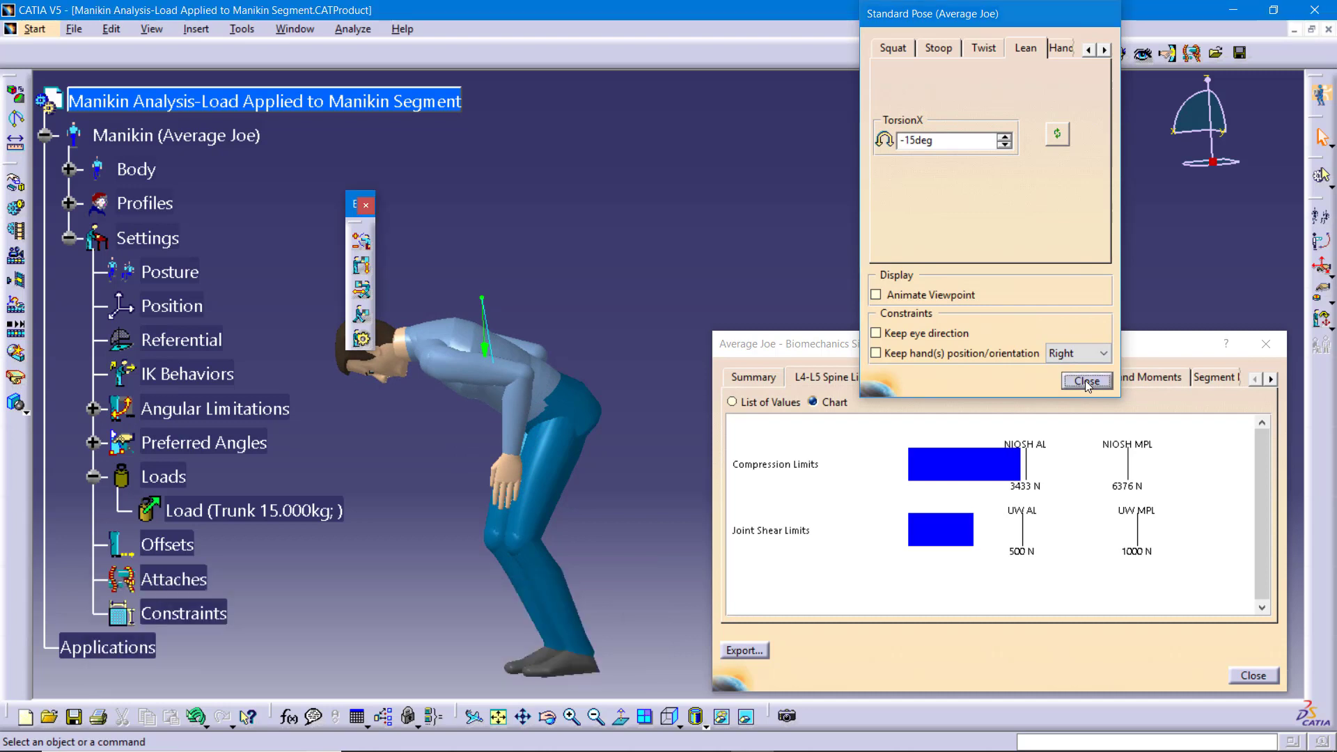
left_click(1086, 382)
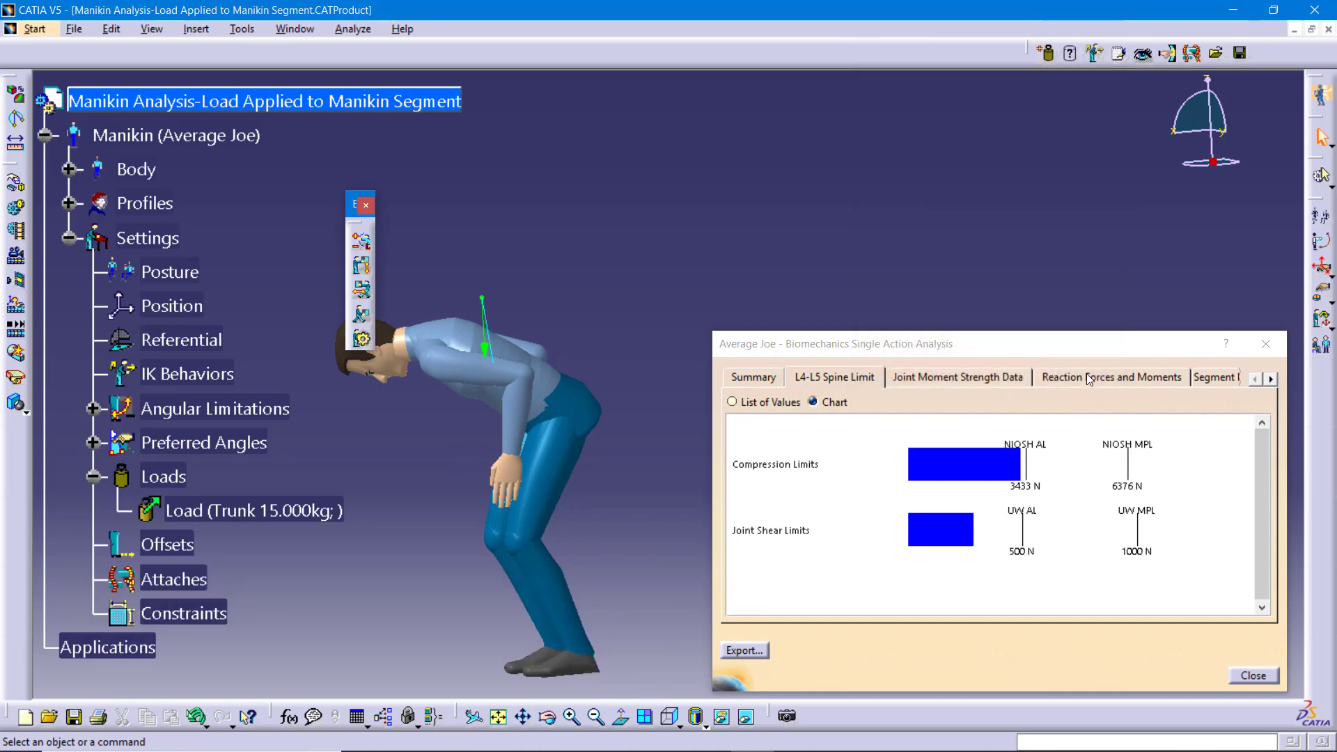
- Rotate the left arm, right arm and right forearm forward so the hands meet
left_click(1318, 242)
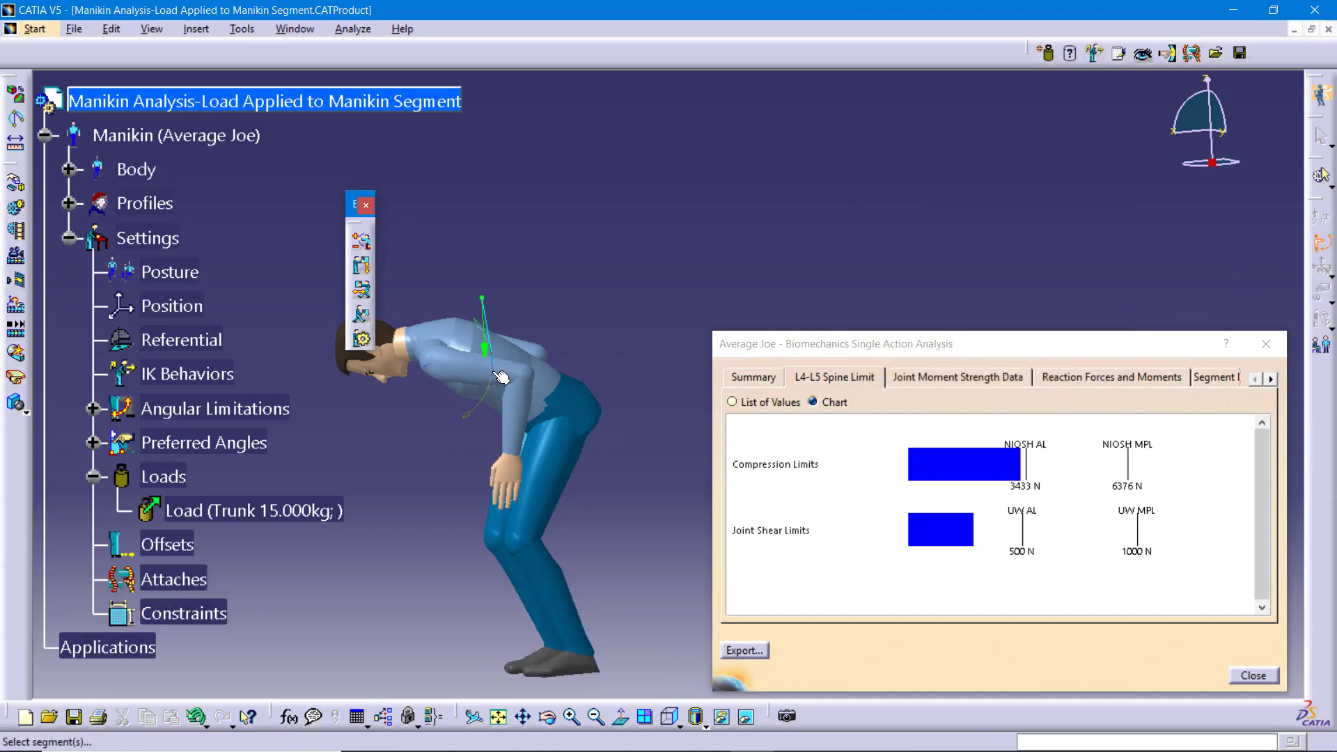
left_click_drag(480, 405, 446, 446)
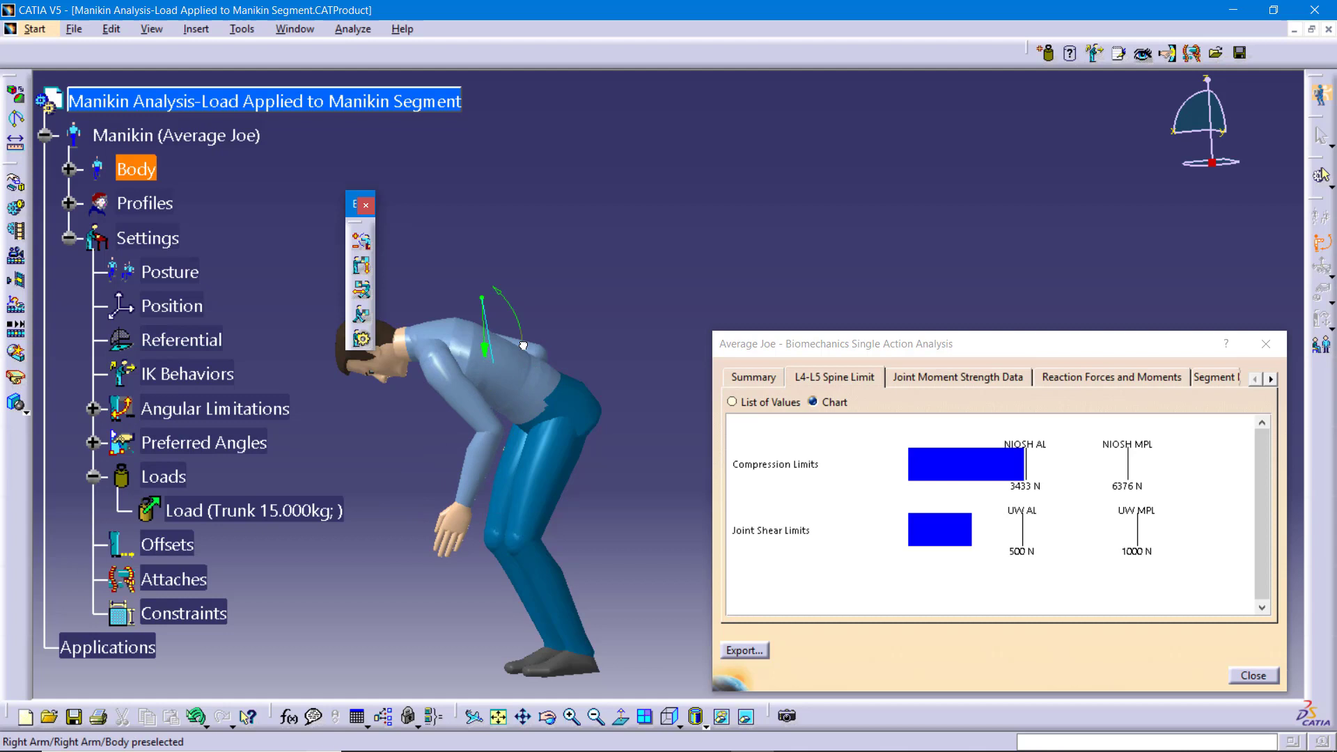
left_click_drag(523, 347, 516, 358)
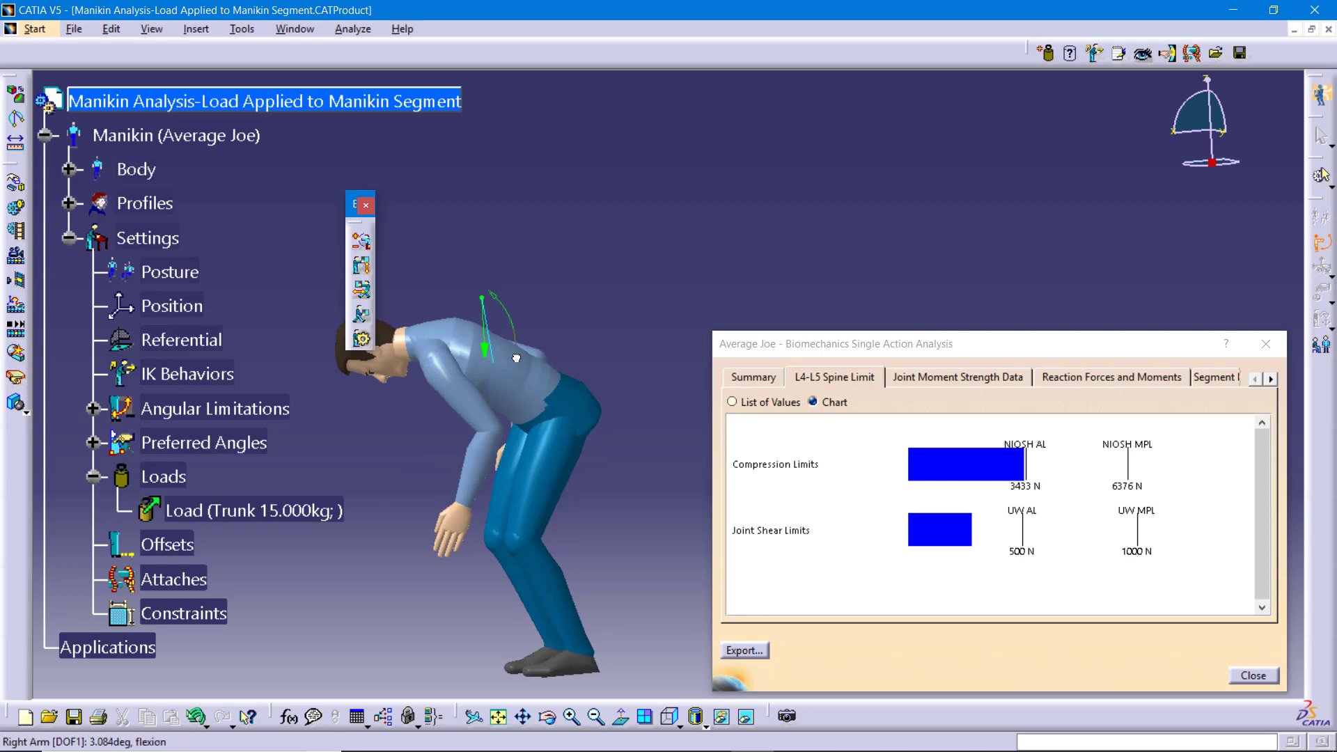
left_click_drag(480, 453, 467, 480)
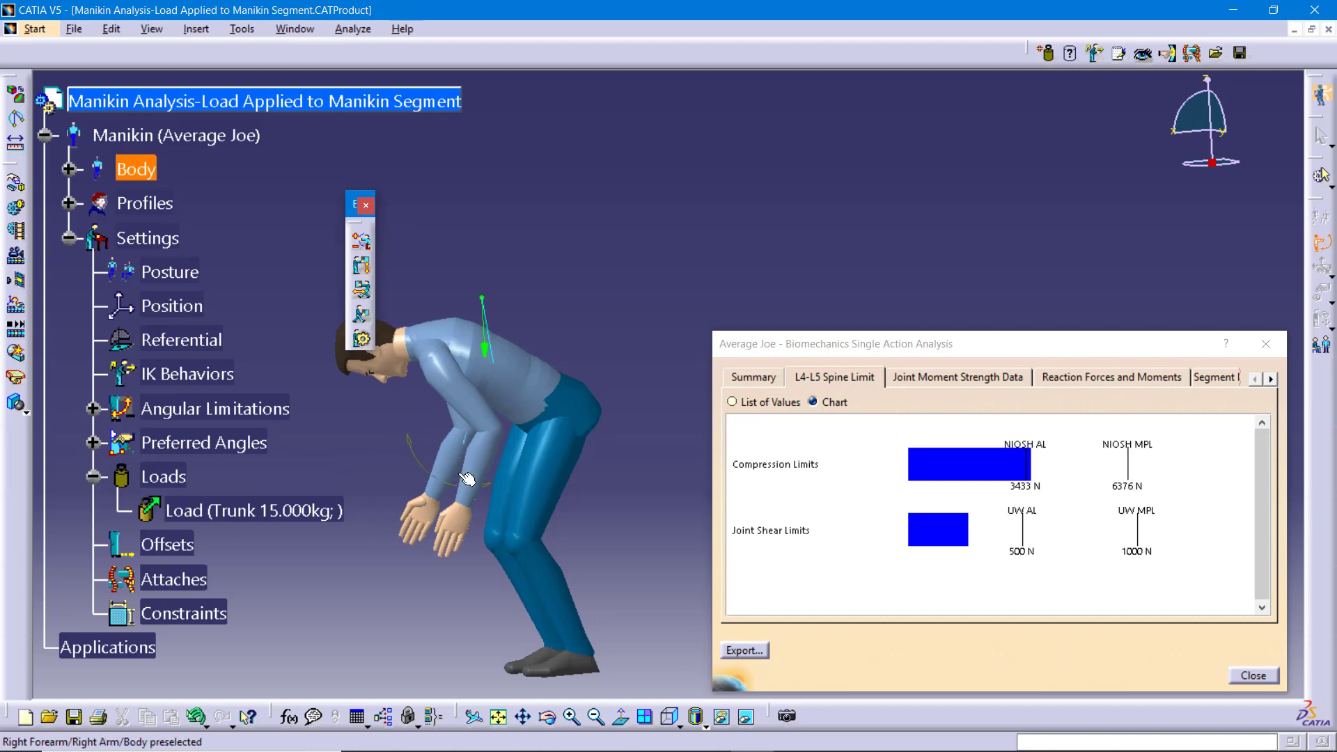
middle_click_drag(574, 341, 609, 332)
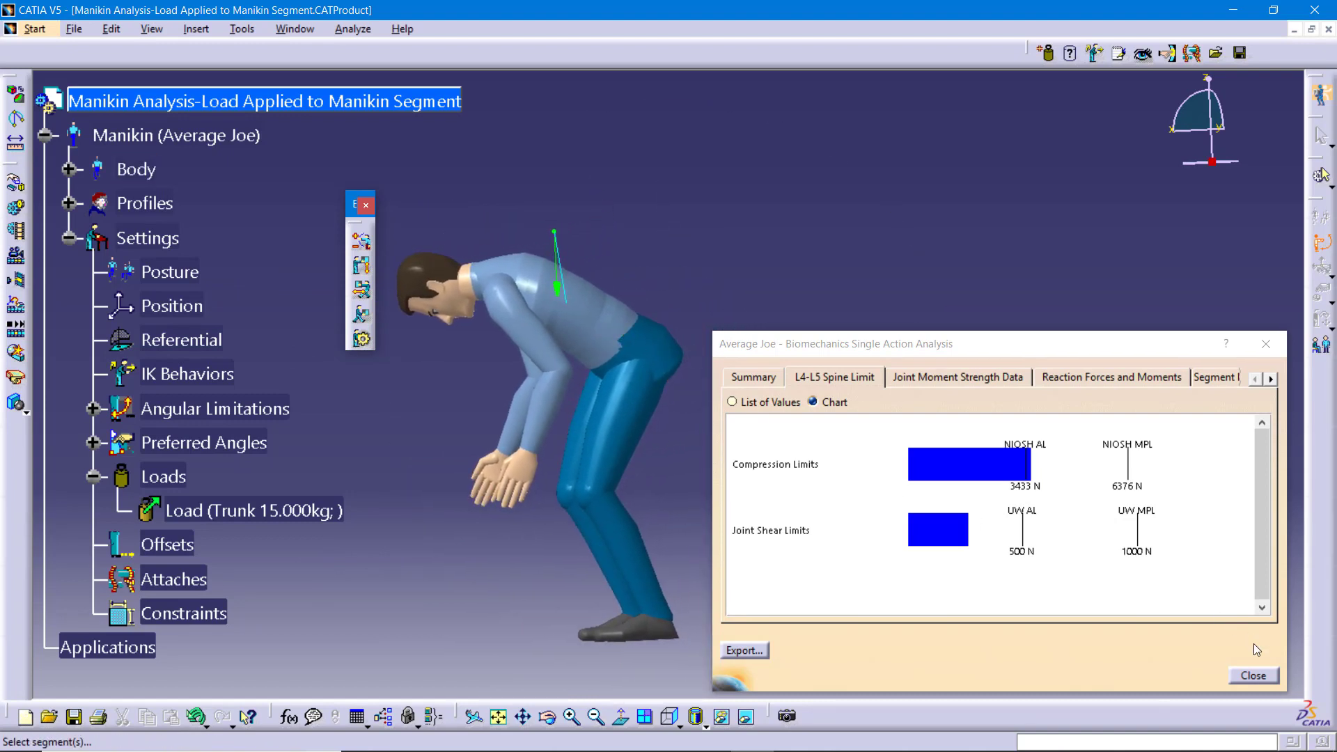
- Open the trunk load definition and raise its total from 15 kg to 35 kg
left_click(979, 378)
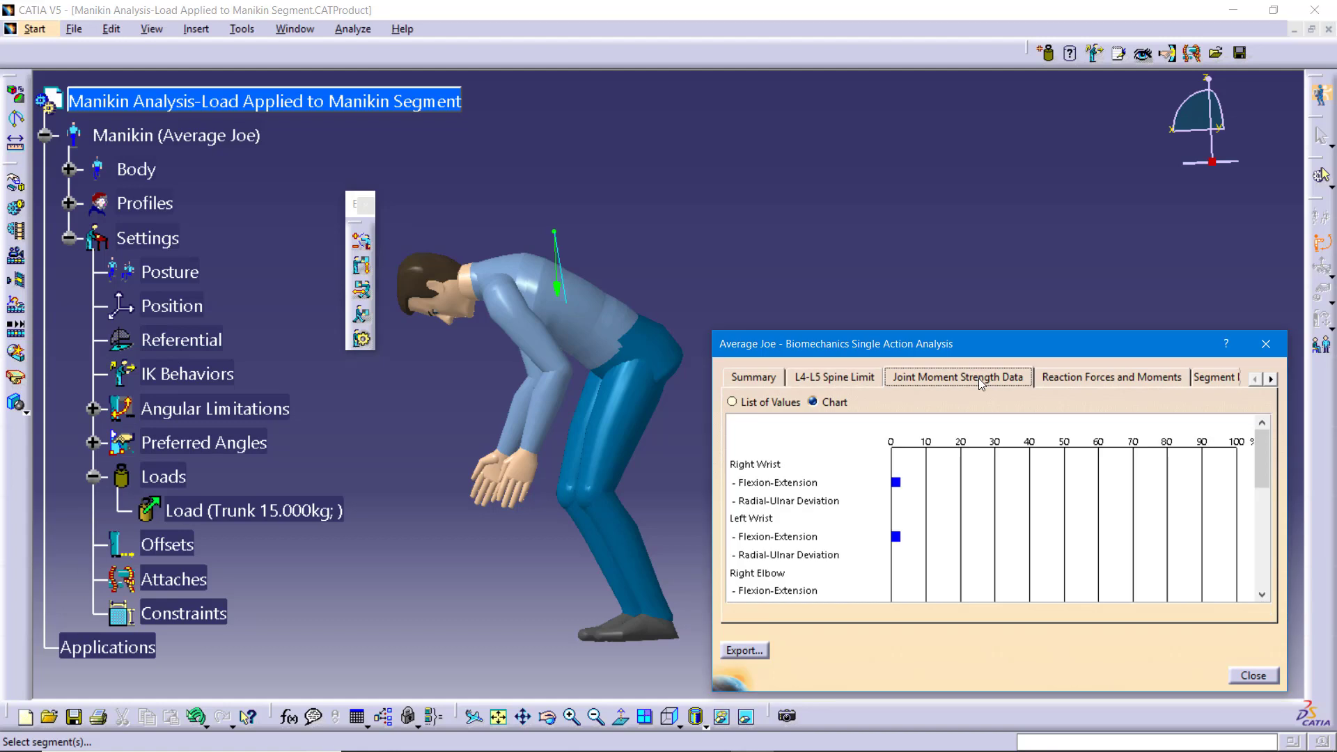
left_click(1319, 245)
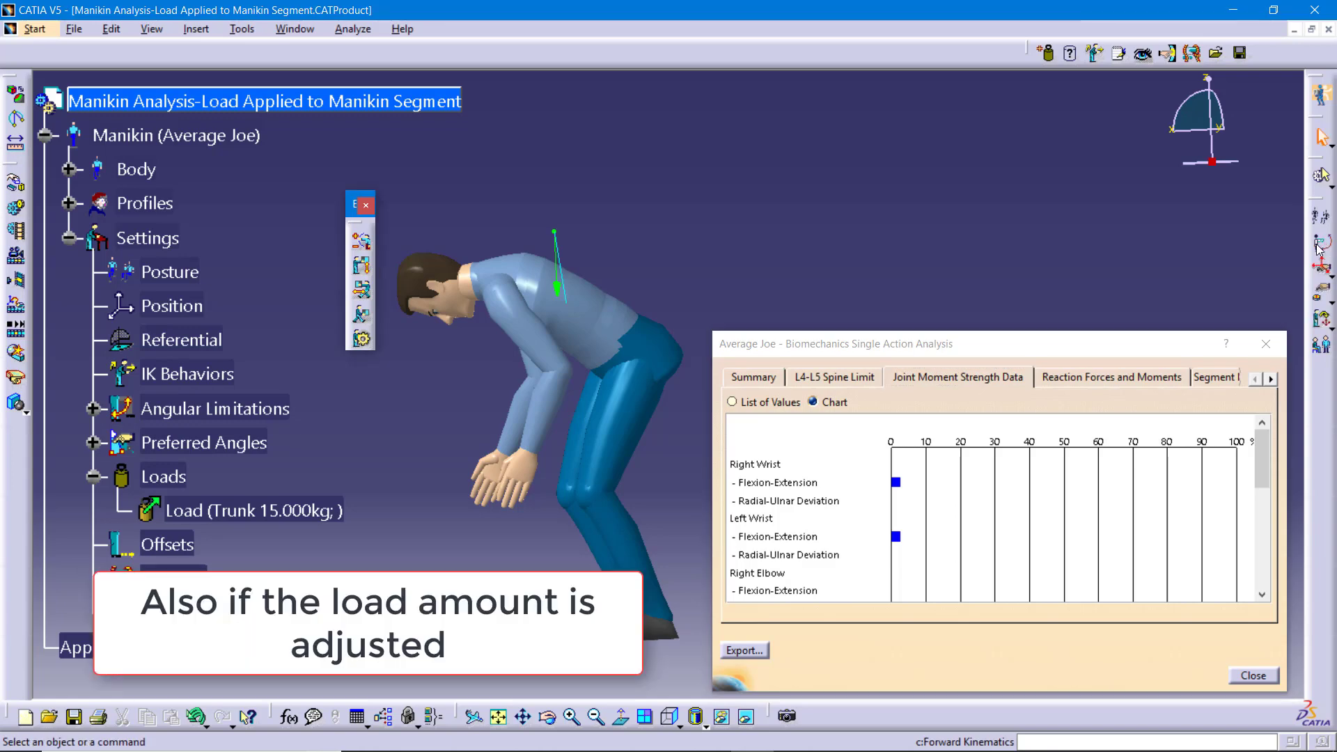
double_click(251, 511)
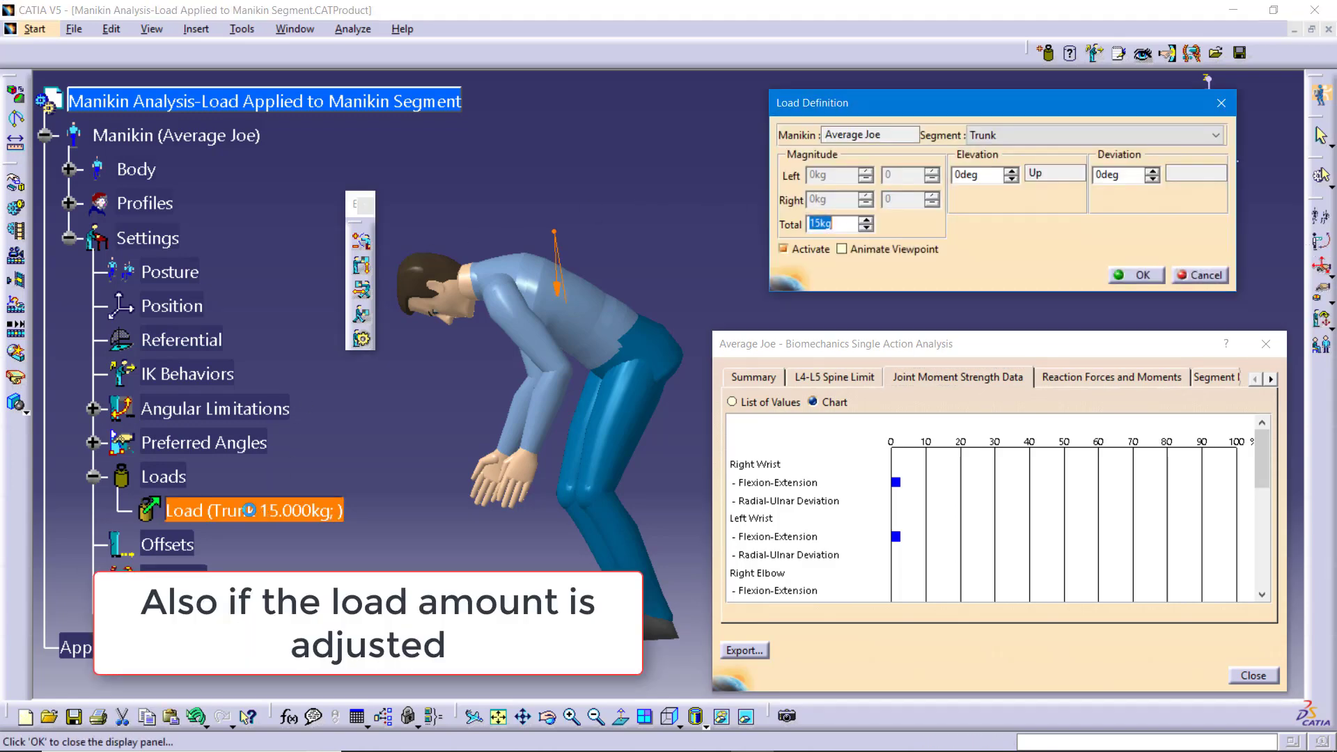
left_click(867, 220)
left_click_drag(867, 221, 868, 220)
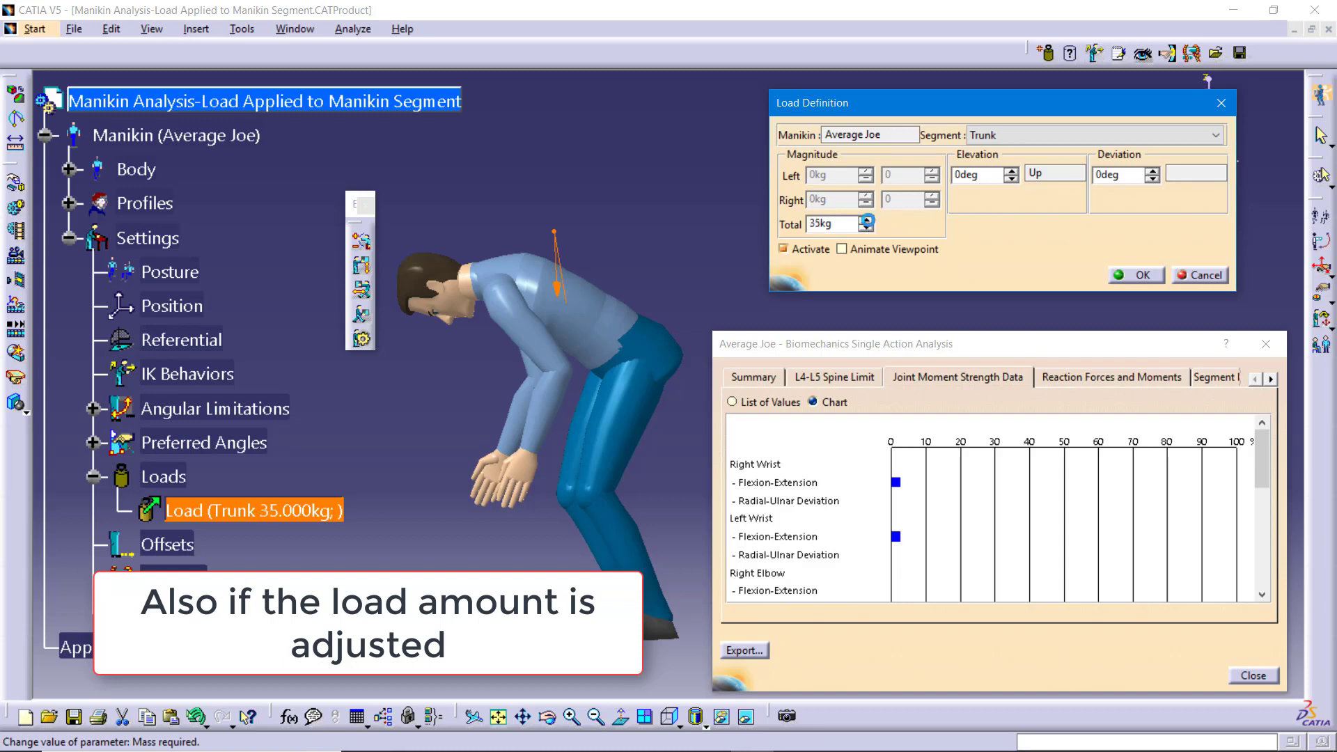
- Raise the trunk load to 63 kg while checking the charts, then show L4-L5 spine limits
left_click(855, 378)
left_click_drag(868, 221, 867, 223)
left_click(988, 379)
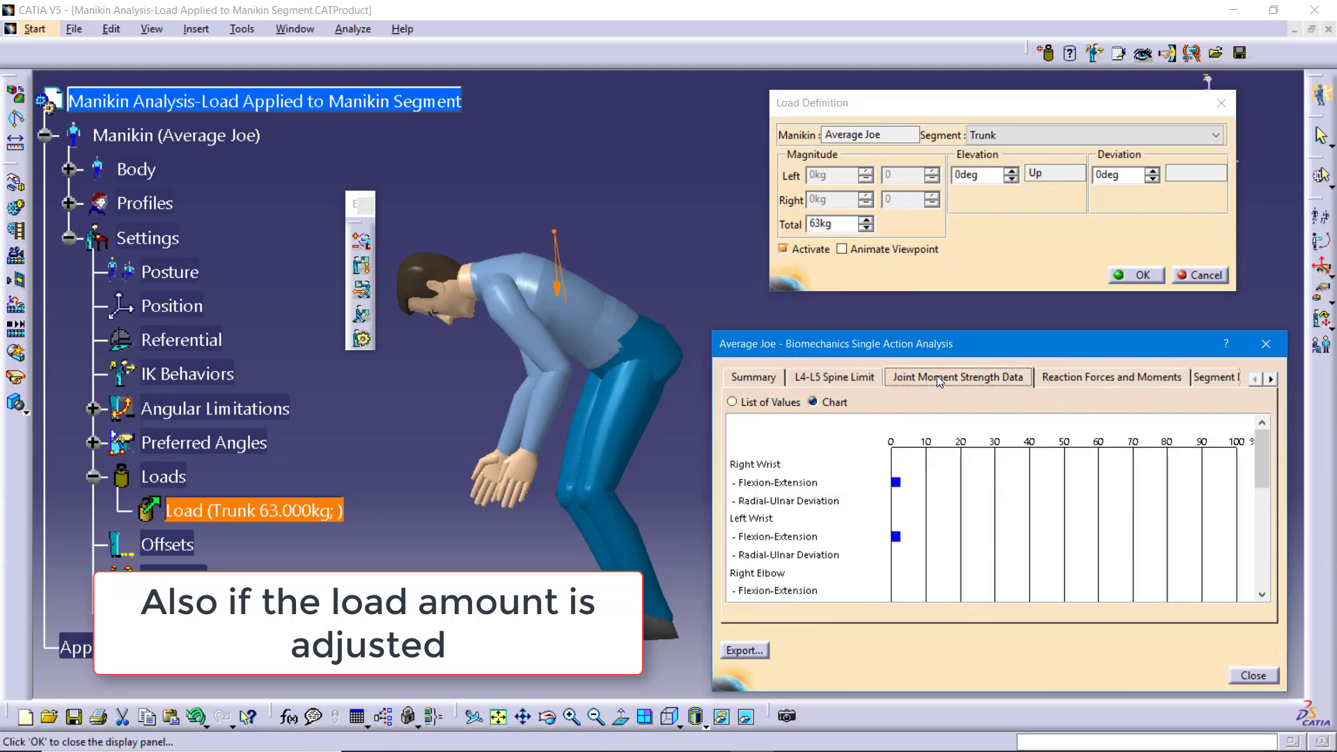
left_click(769, 407)
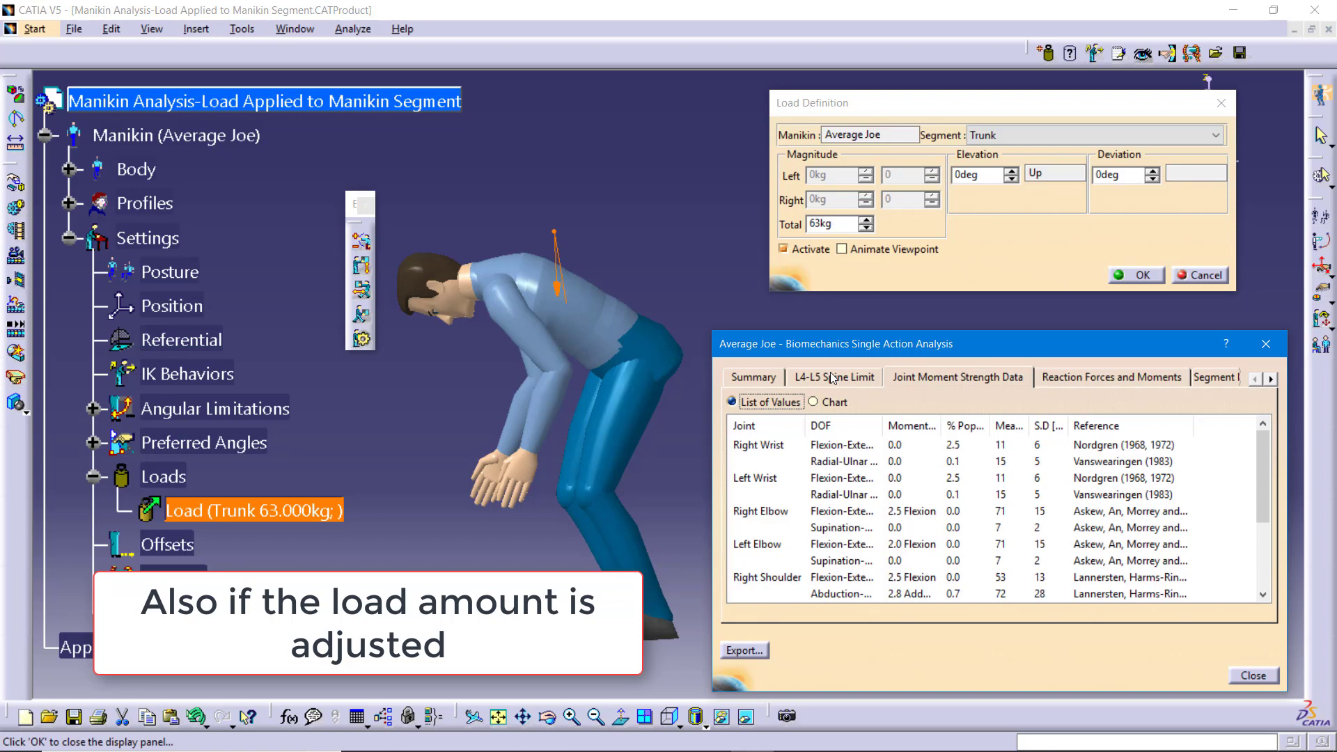
left_click(1148, 278)
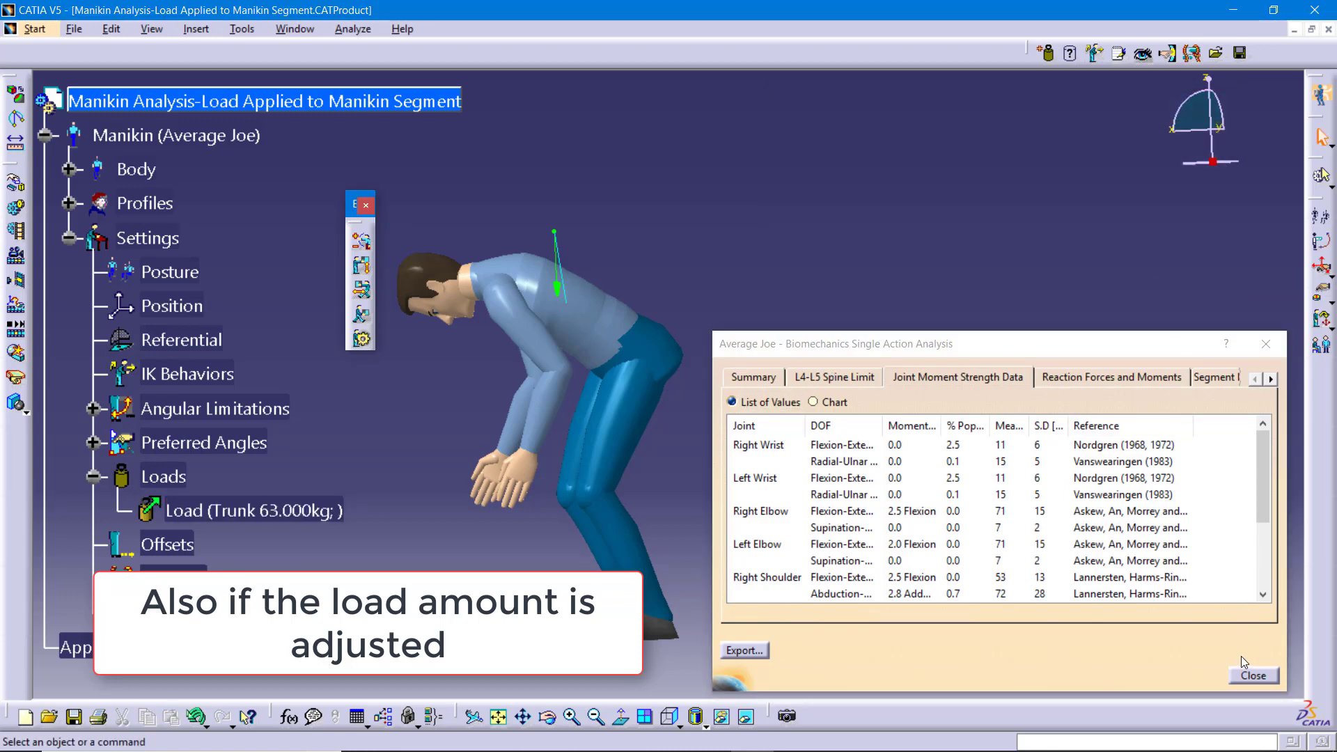
left_click(836, 379)
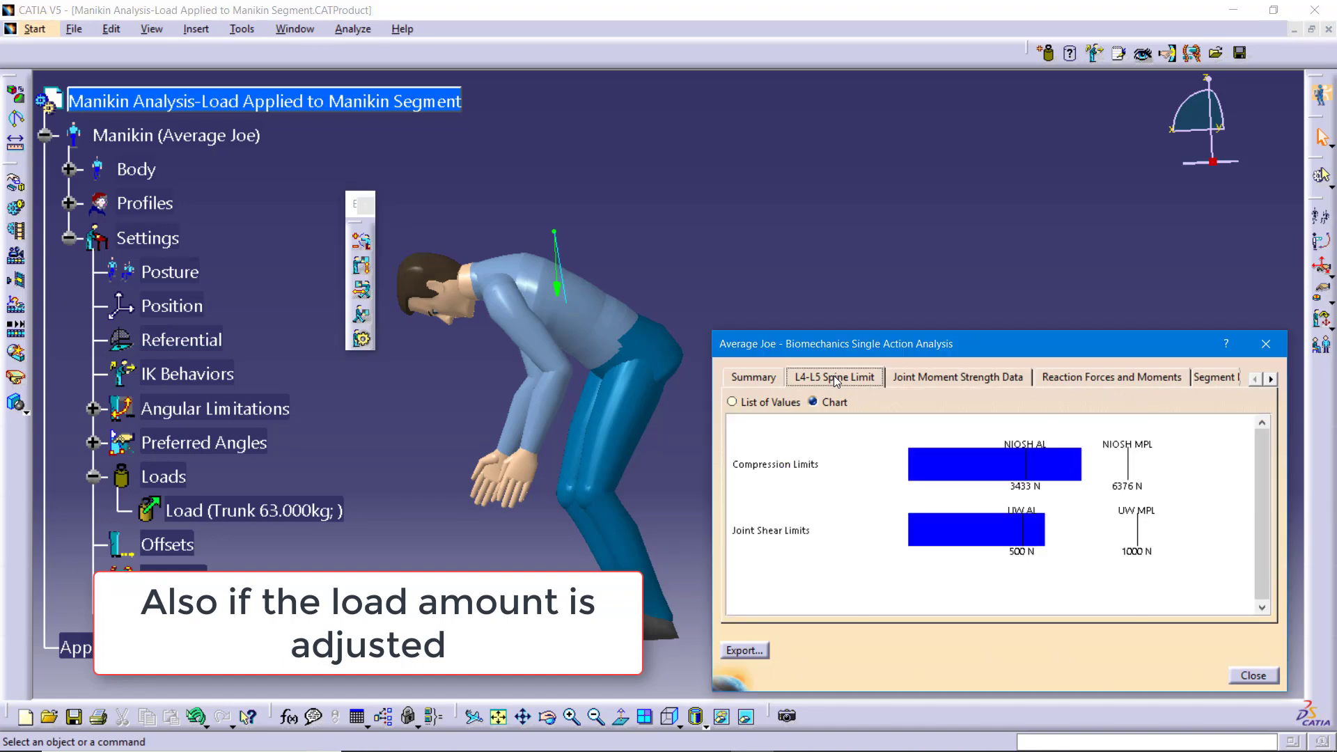
- Deactivate the 63 kg trunk load on Average Joe
right_click(218, 515)
mouse_move(261, 498)
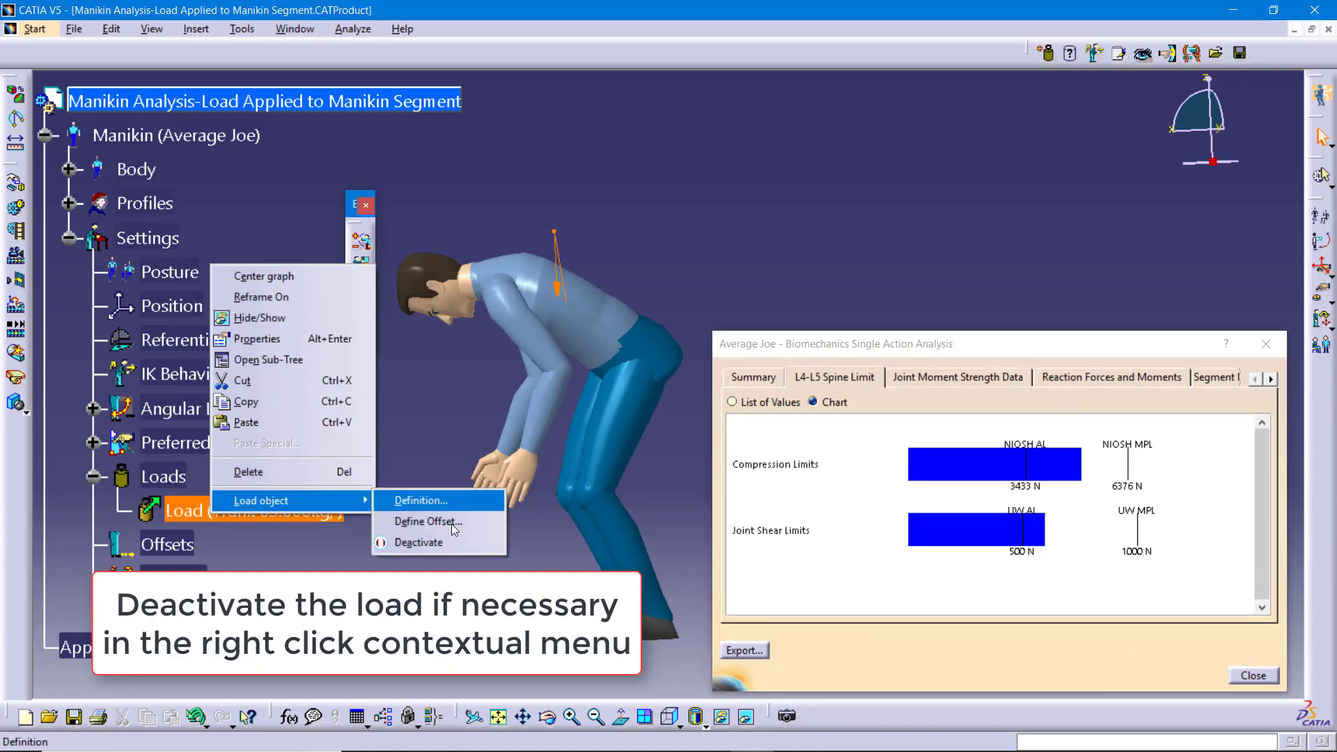
left_click(449, 546)
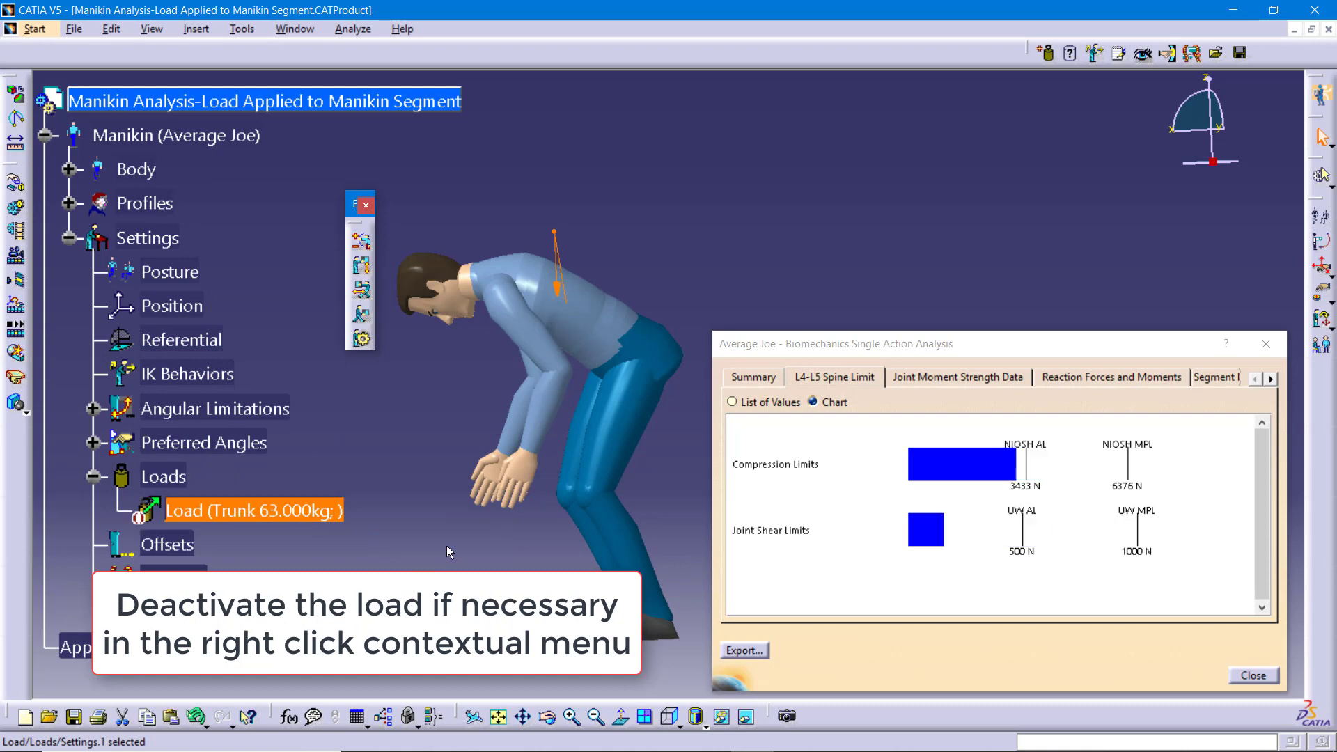
- Reactivate the 63 kg trunk load and close the biomechanics single action analysis window
right_click(290, 513)
mouse_move(337, 499)
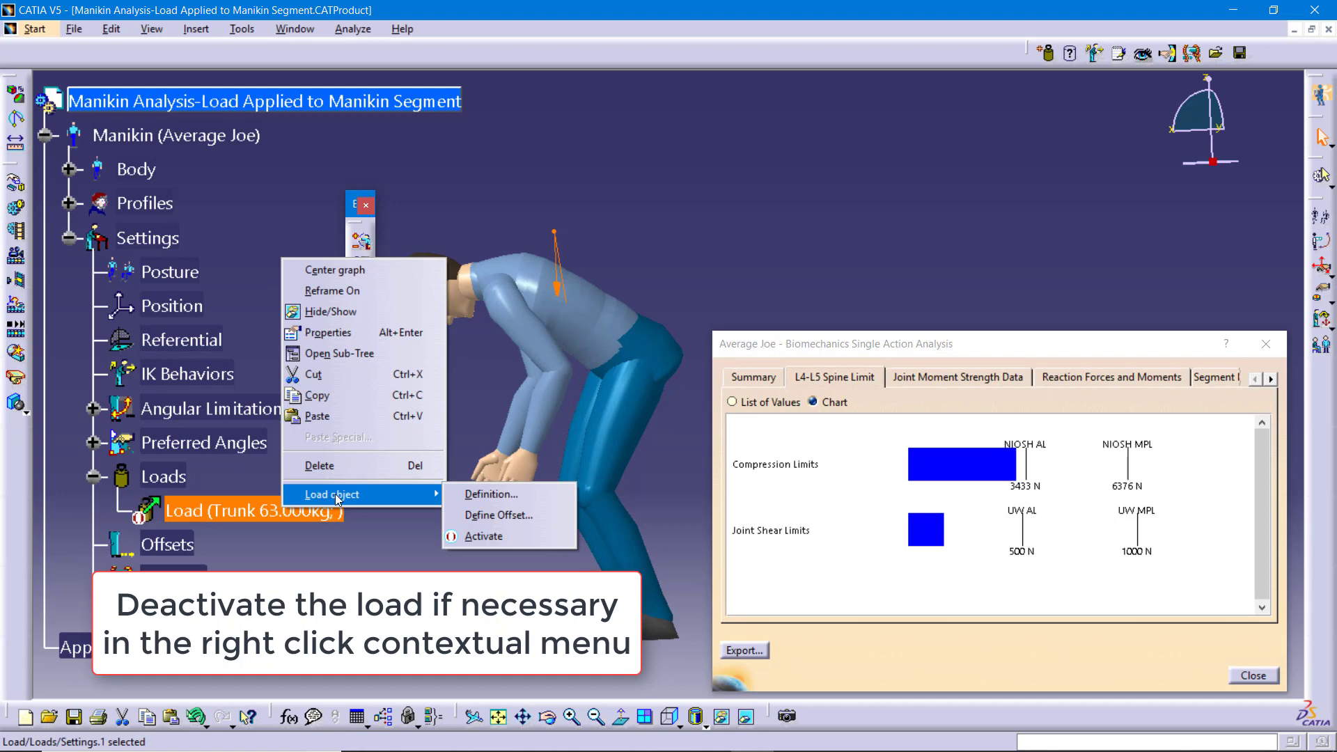
left_click(491, 537)
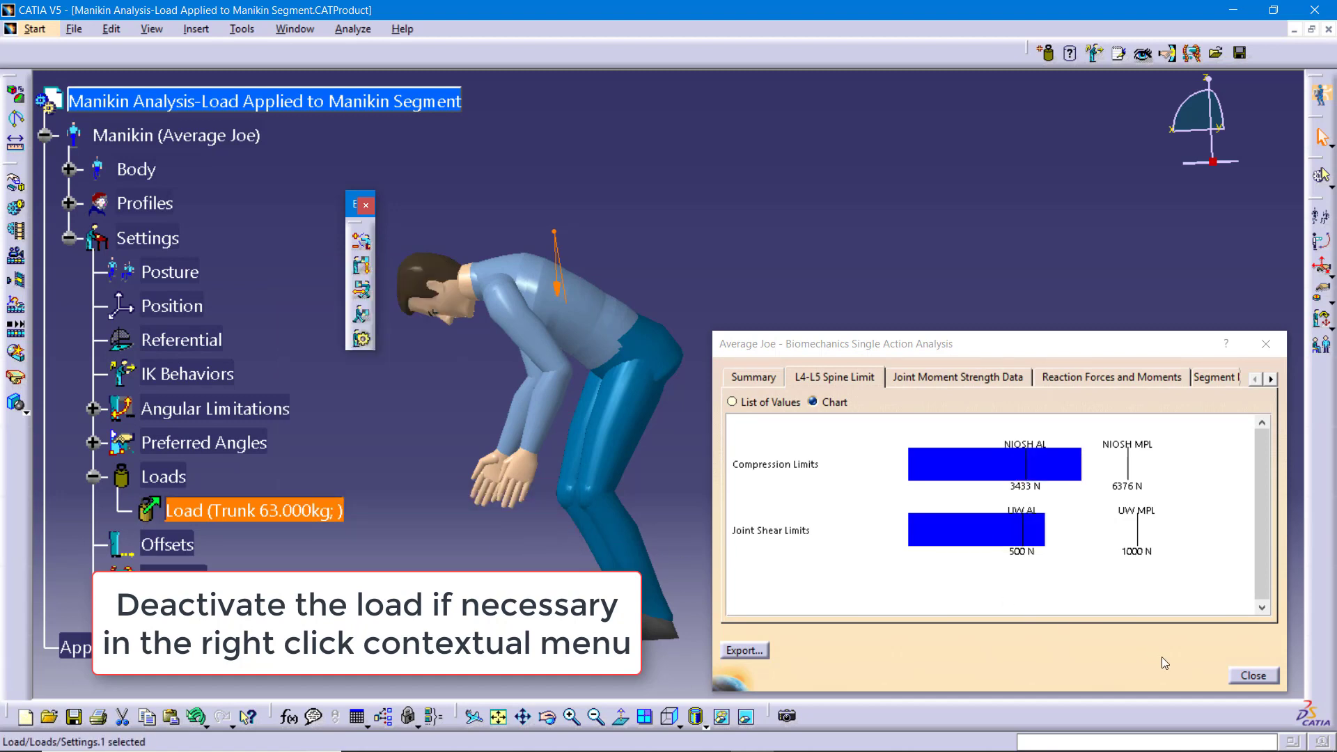
left_click(1243, 680)
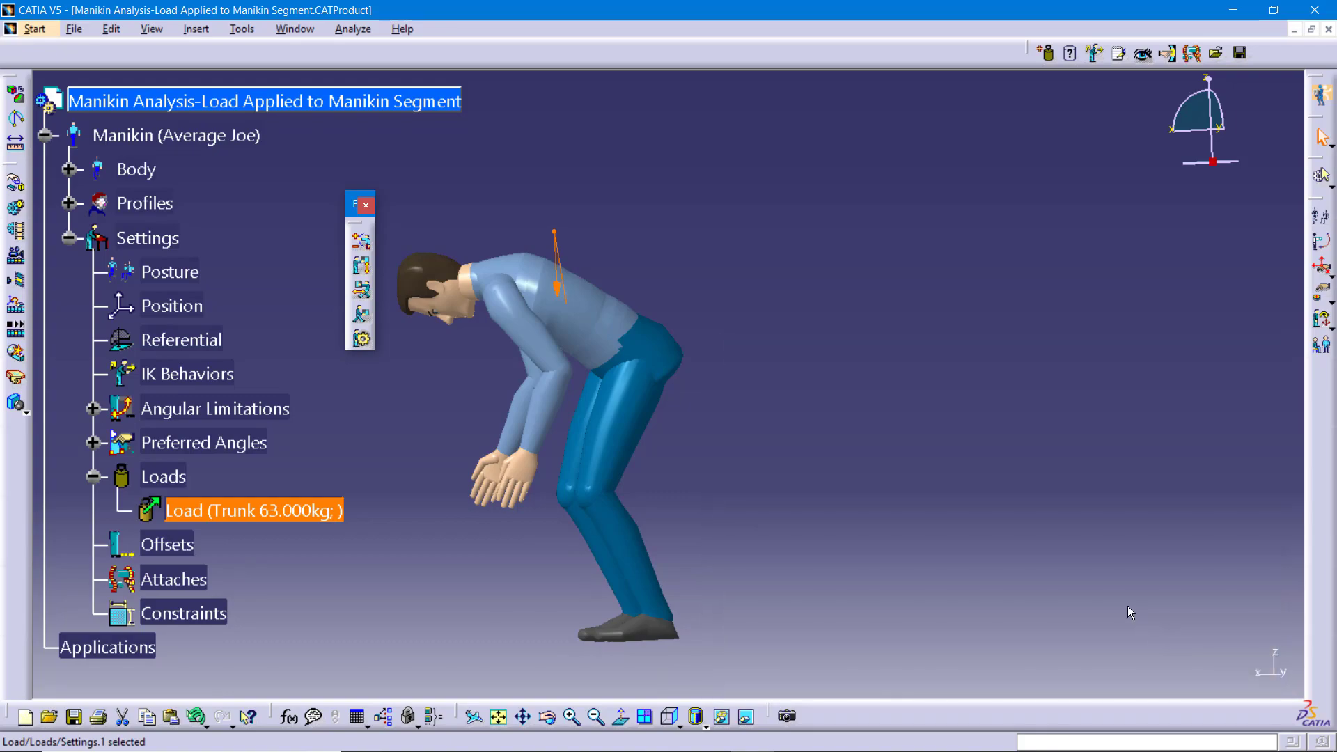